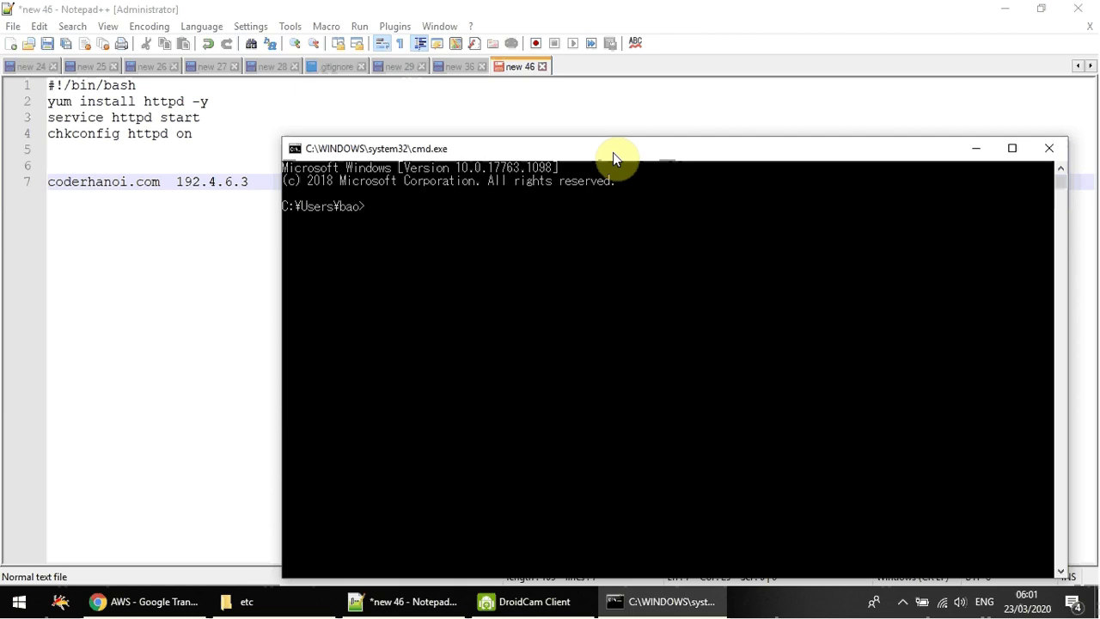
Run nslookup coderhanoi.com in the command prompt and highlight the resolved name and IP address
{"action": "type", "text": "coderhanoi.com"}
{"action": "key", "text": "Return"}
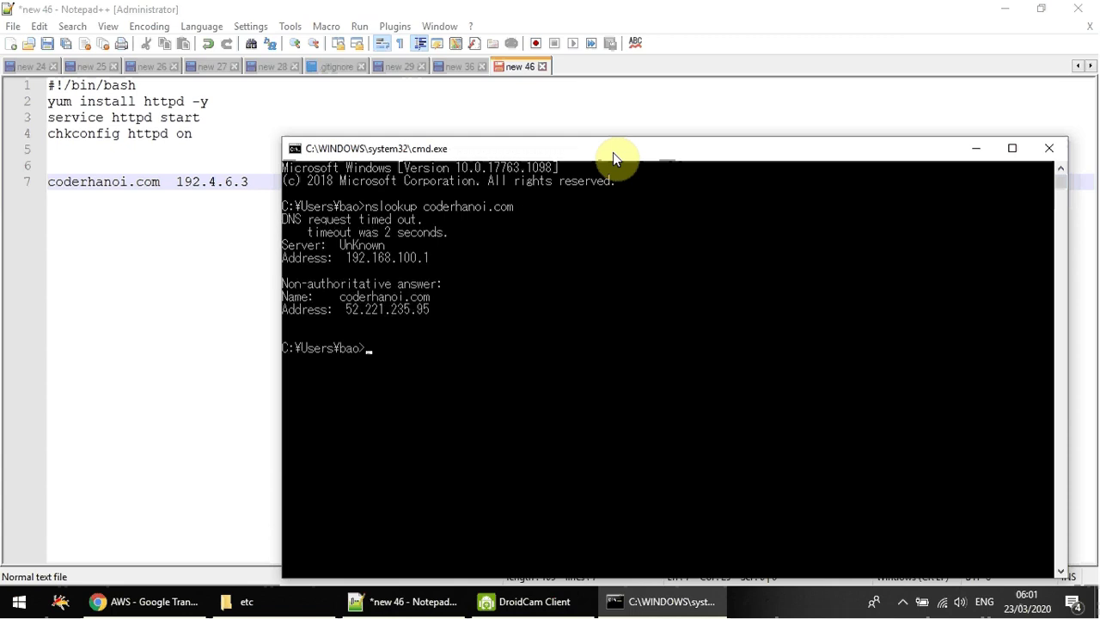
{"action": "left_click_drag", "start_coordinate": [349, 310], "coordinate": [463, 306]}
{"action": "left_click", "coordinate": [463, 307]}
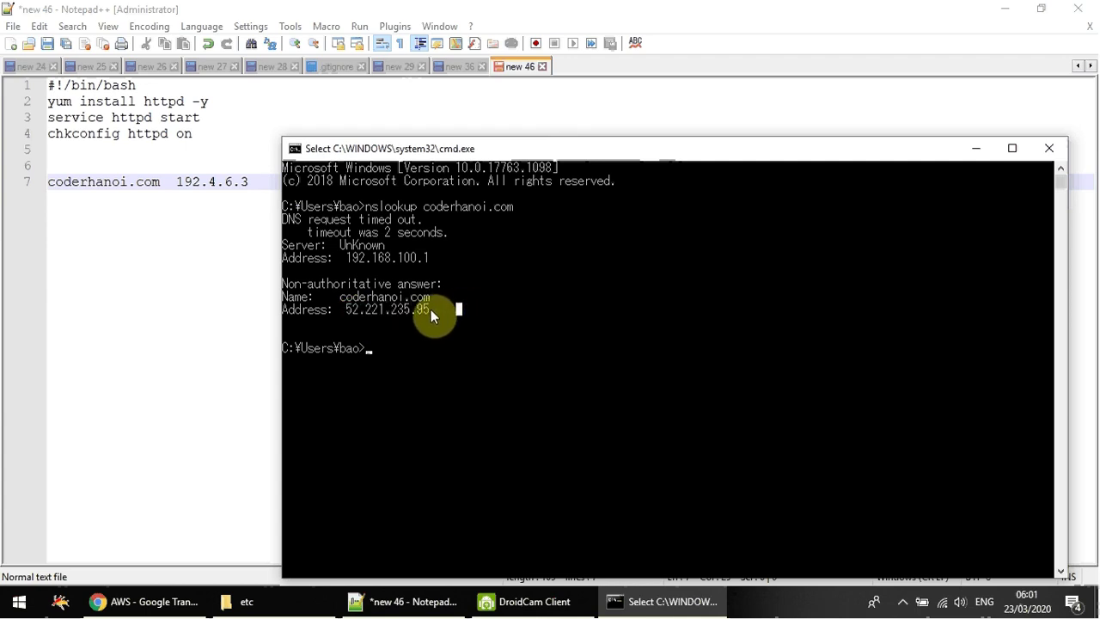
{"action": "left_click_drag", "start_coordinate": [427, 310], "coordinate": [352, 310]}
{"action": "left_click", "coordinate": [391, 315]}
{"action": "left_click_drag", "start_coordinate": [440, 309], "coordinate": [285, 302]}
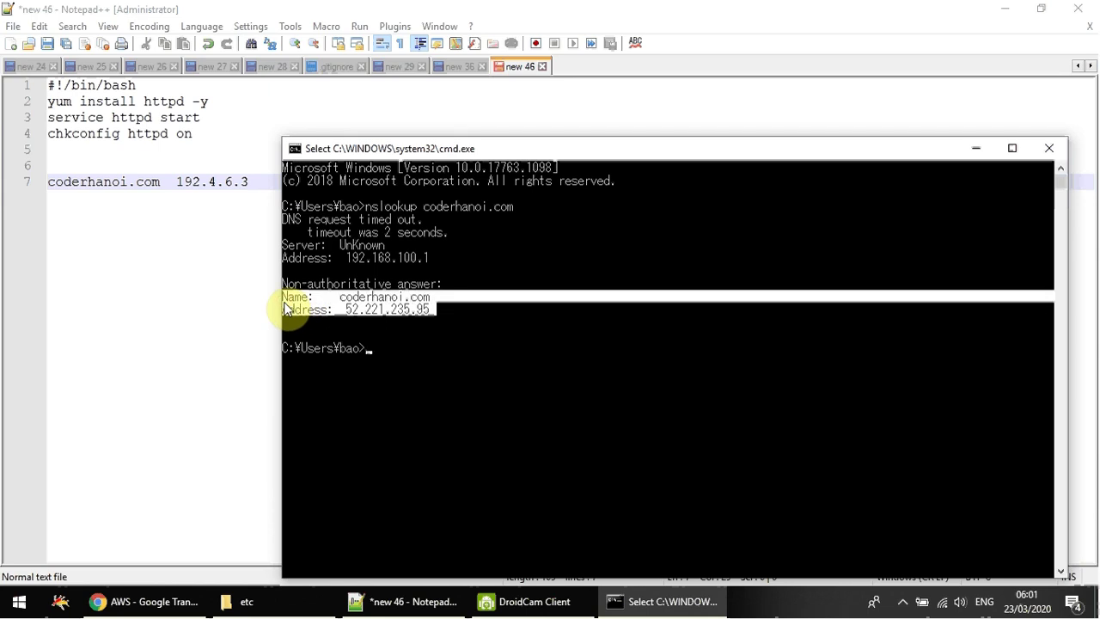
Switch to the AWS Management Console in Chrome and show the running EC2 instances in the London region
{"action": "left_click", "coordinate": [172, 329]}
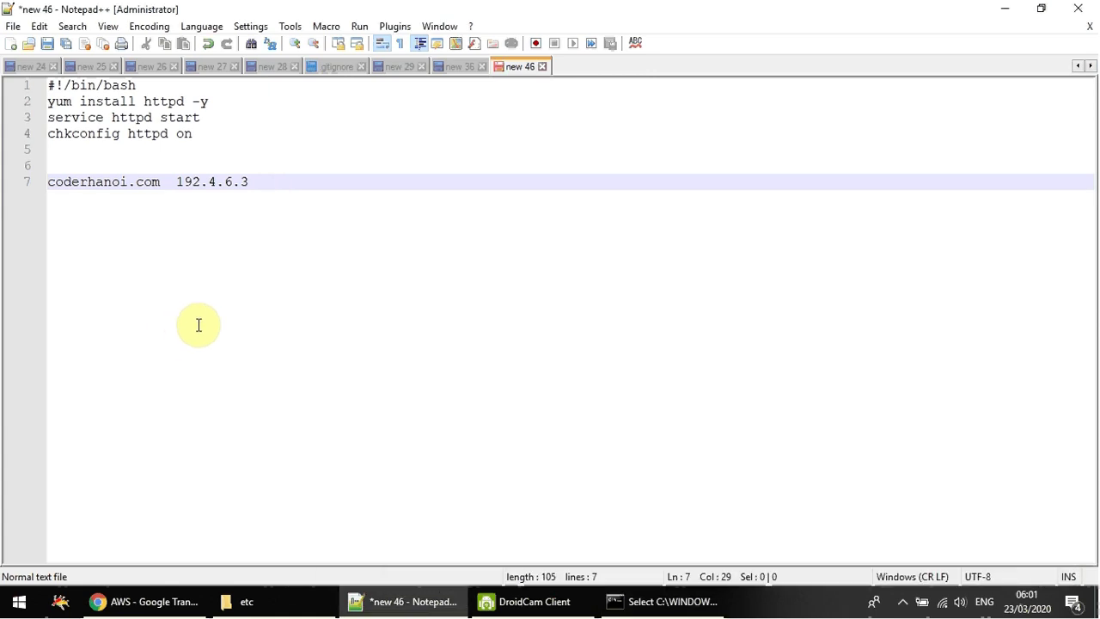
{"action": "left_click", "coordinate": [152, 601]}
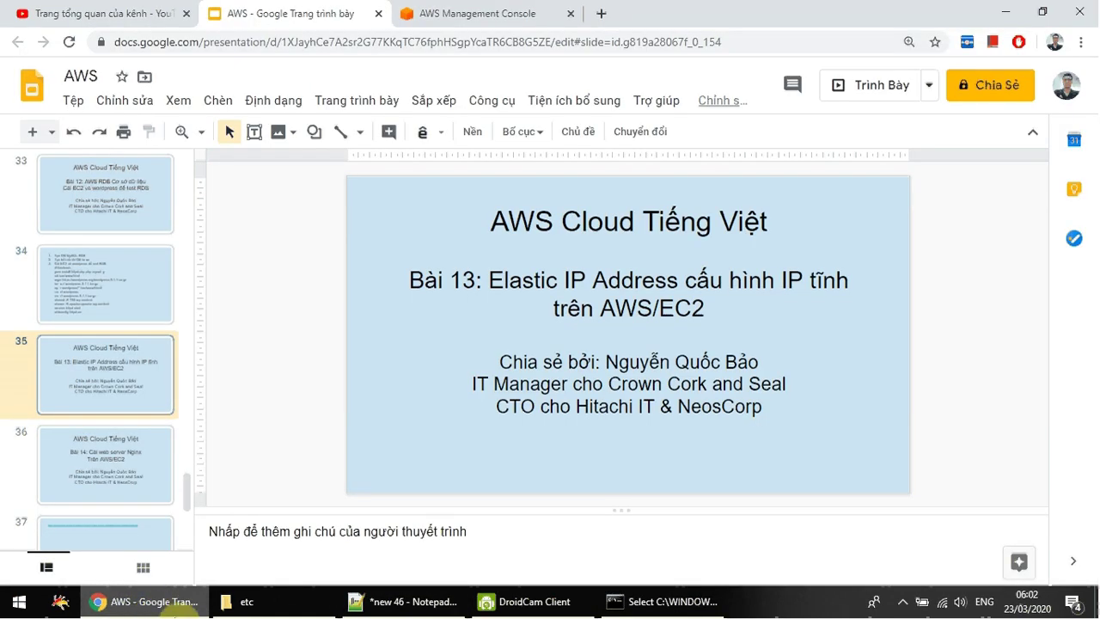
{"action": "left_click", "coordinate": [498, 13]}
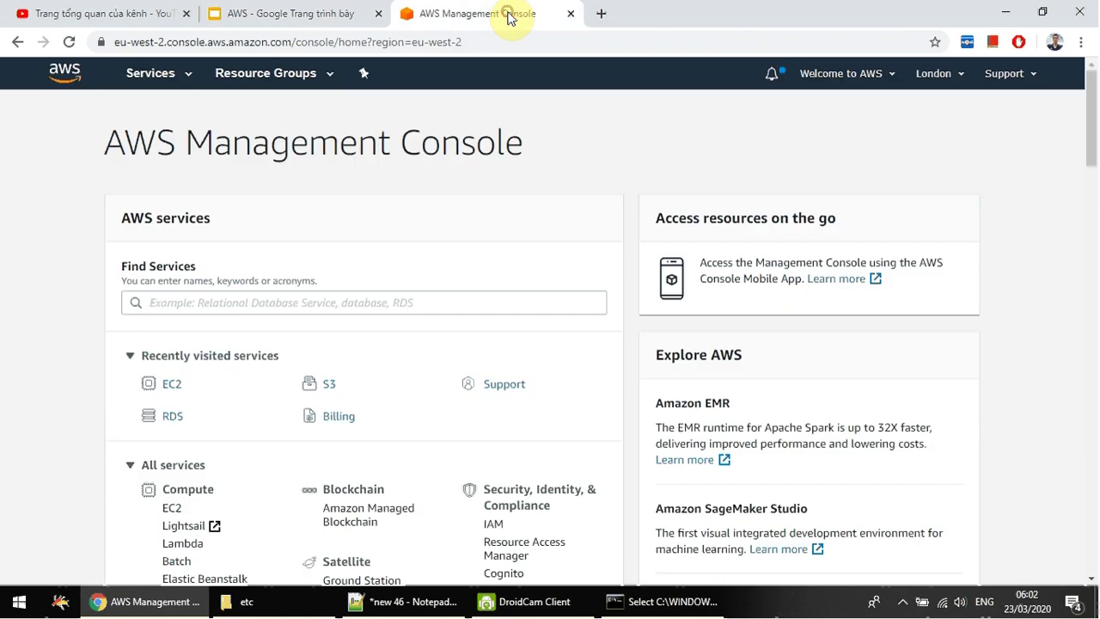
{"action": "left_click", "coordinate": [175, 388]}
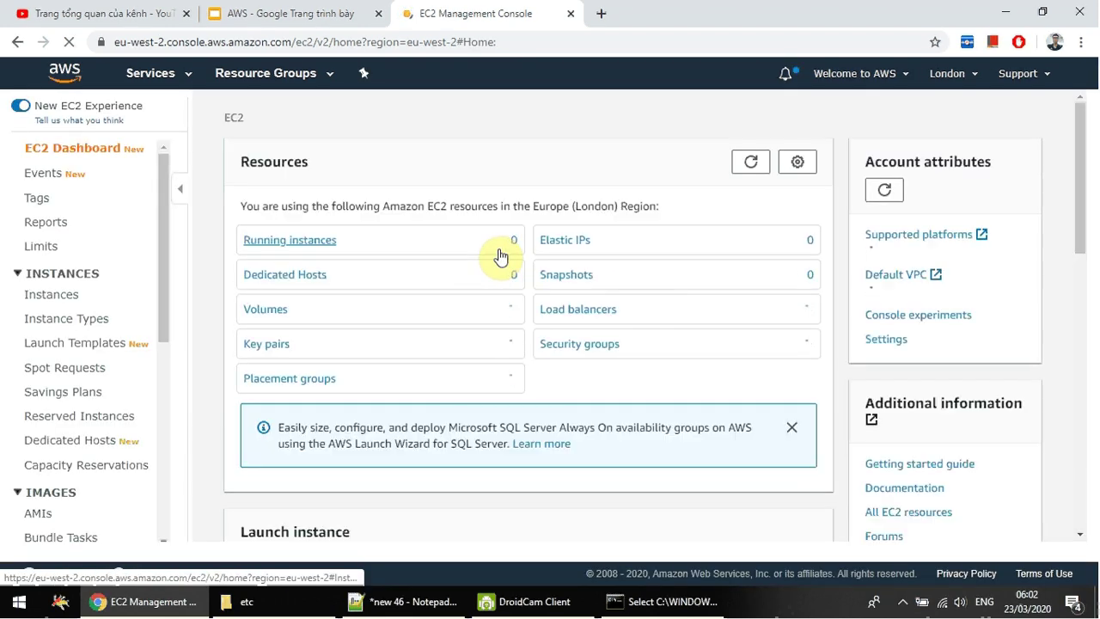
{"action": "left_click", "coordinate": [312, 250]}
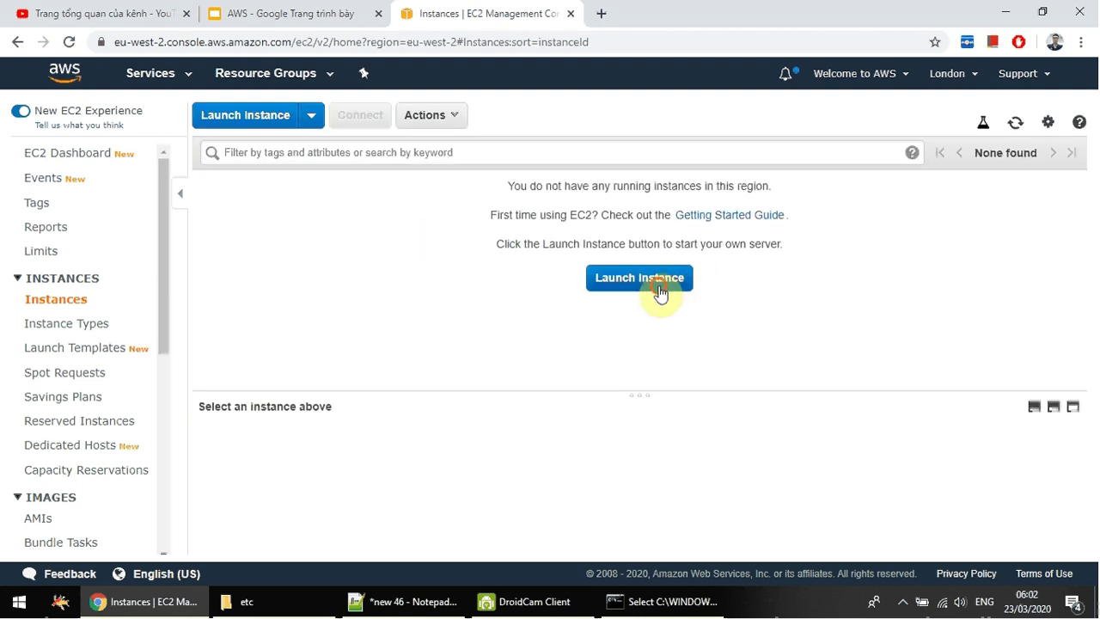
Begin launching an instance with the Amazon Linux 2 AMI (HVM), SSD Volume Type, keeping the default instance type
{"action": "left_click", "coordinate": [659, 290]}
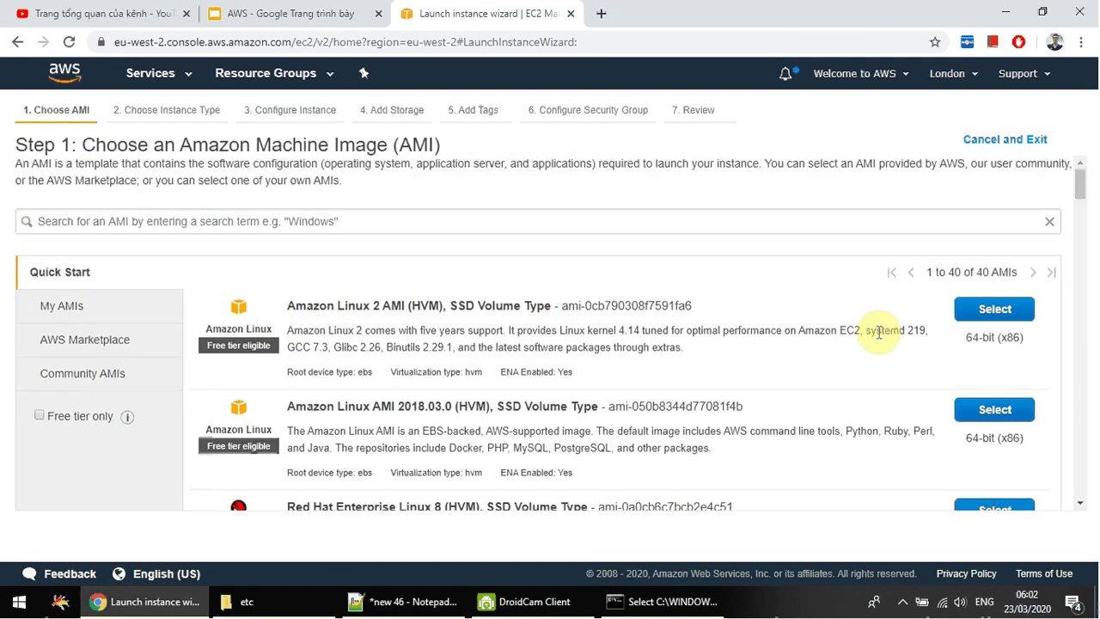
{"action": "left_click", "coordinate": [994, 309]}
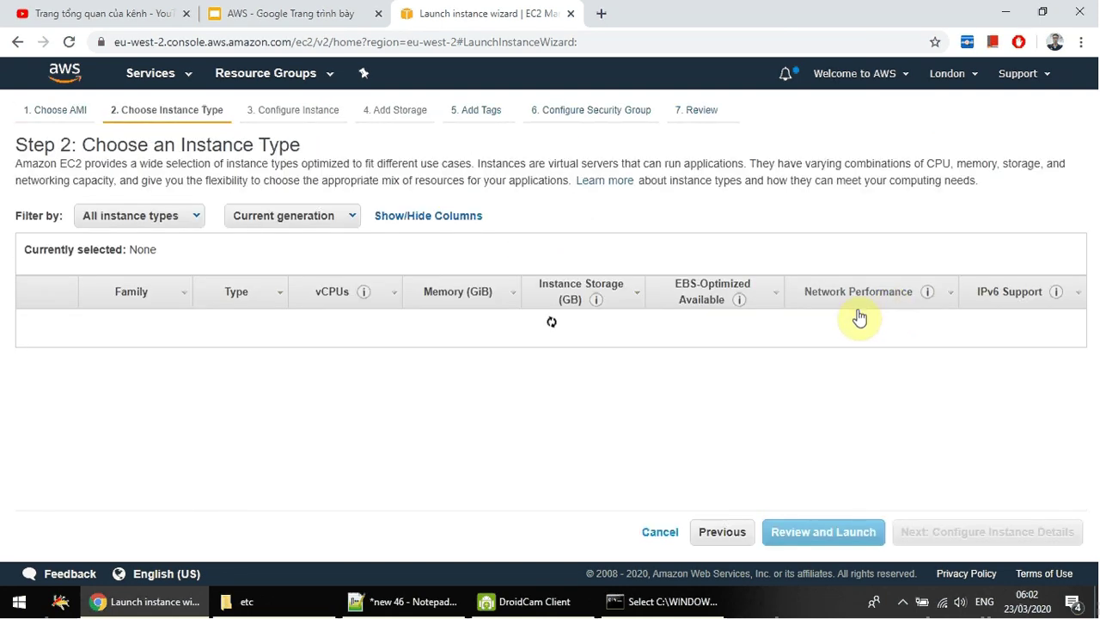
{"action": "left_click", "coordinate": [950, 537]}
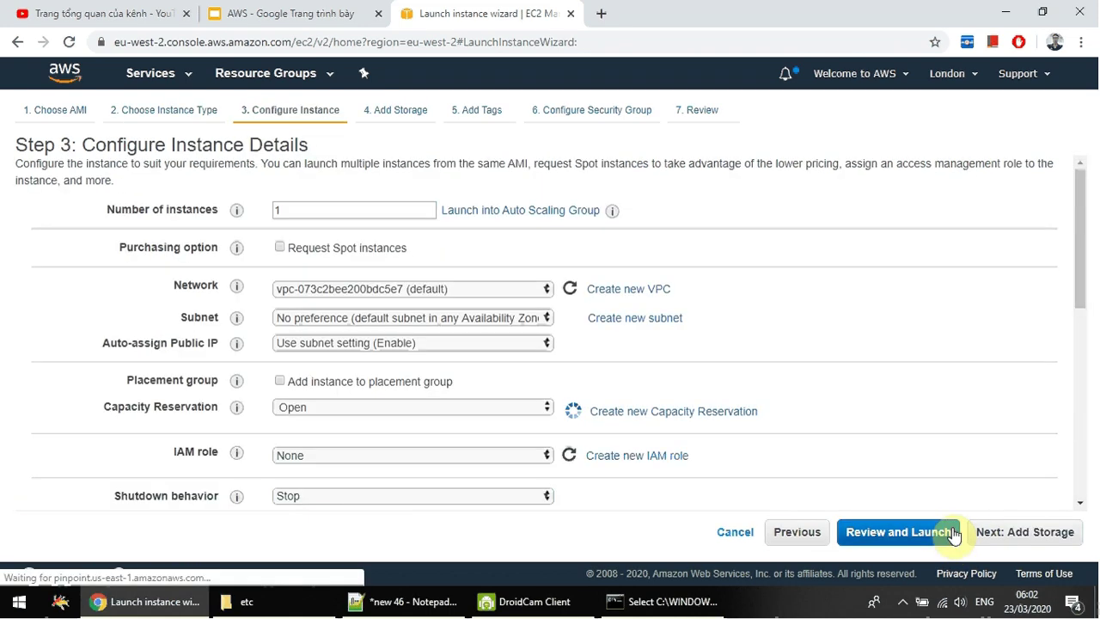
Copy the four-line bash script that installs and starts httpd from Notepad++ into the instance's user data
{"action": "scroll", "coordinate": [486, 338], "scroll_direction": "down", "scroll_amount": 4}
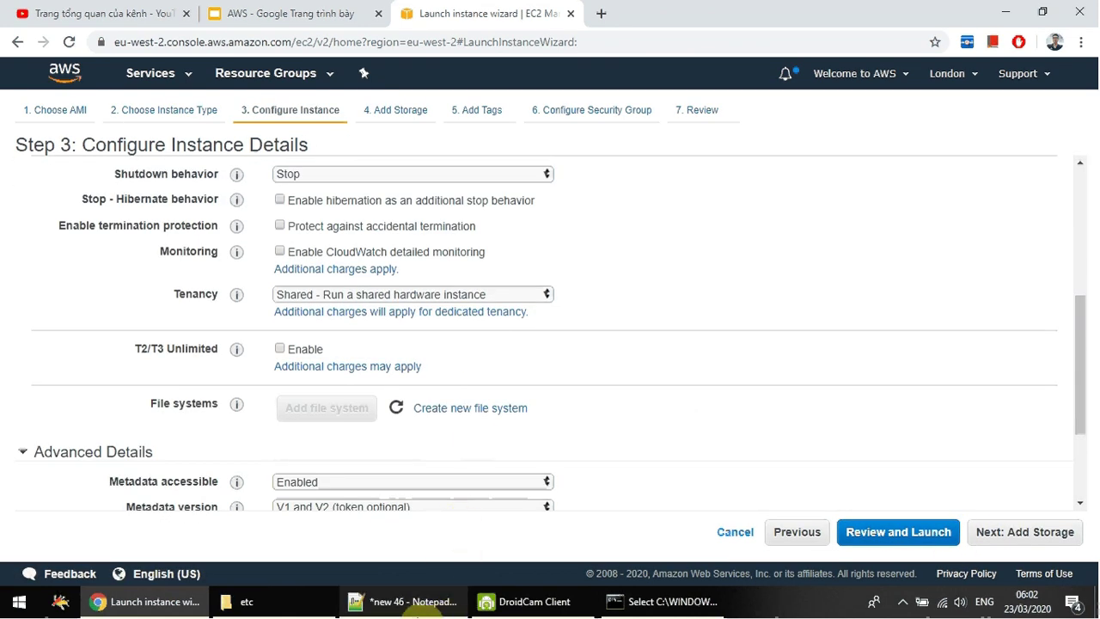
{"action": "left_click", "coordinate": [417, 604]}
{"action": "left_click_drag", "start_coordinate": [212, 137], "coordinate": [3, 78]}
{"action": "key", "text": "ctrl+c"}
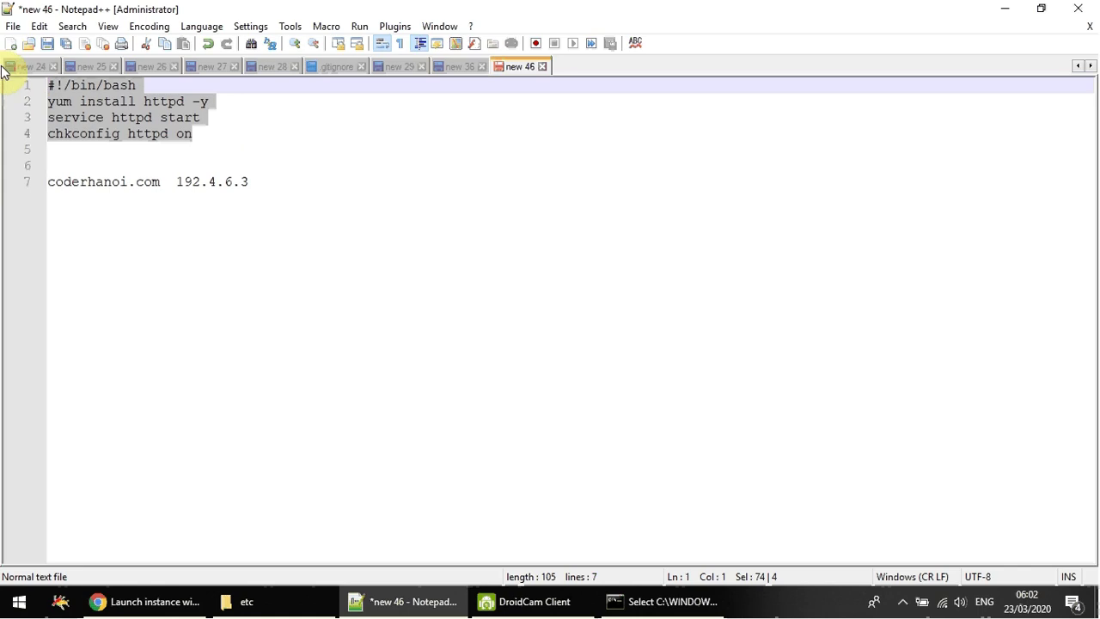
{"action": "left_click", "coordinate": [171, 600]}
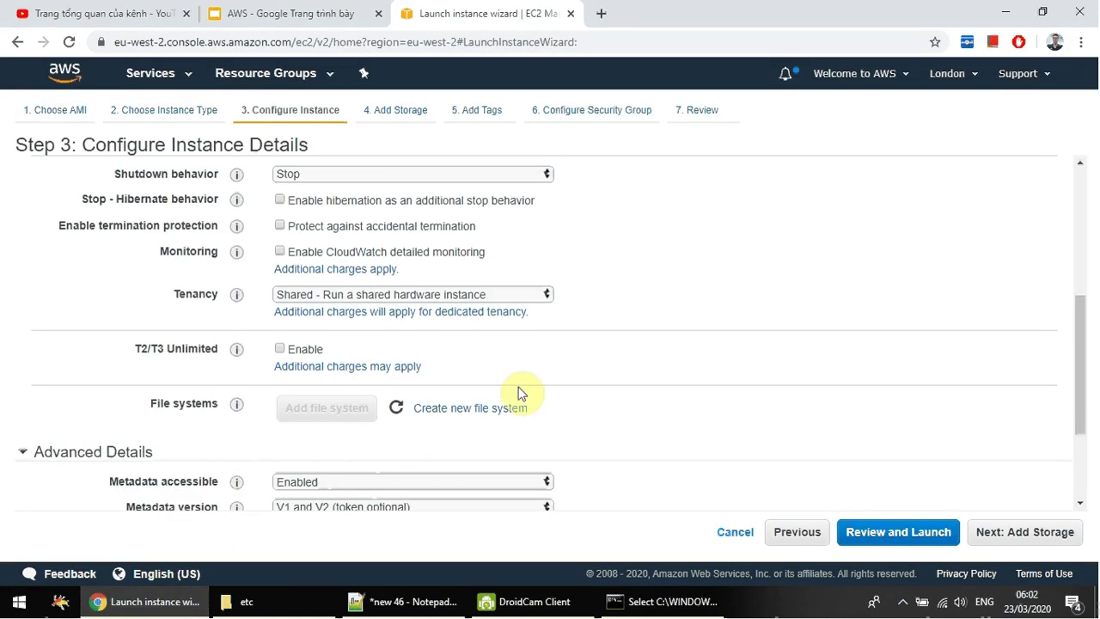
{"action": "scroll", "coordinate": [518, 393], "scroll_direction": "down", "scroll_amount": 3}
{"action": "left_click", "coordinate": [436, 450]}
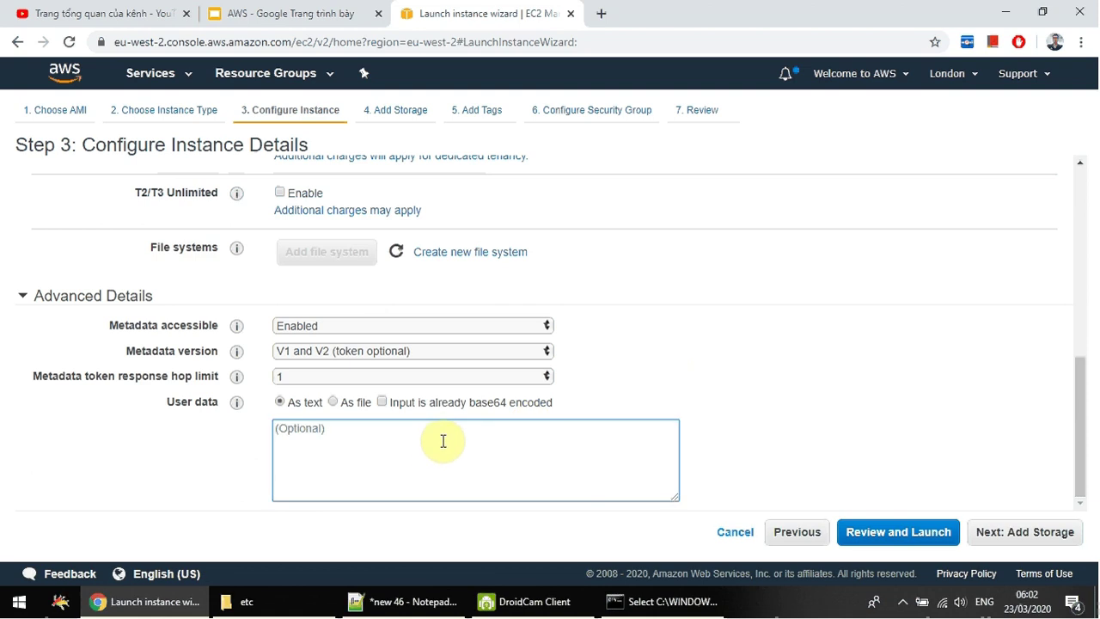
{"action": "key", "text": "ctrl+v"}
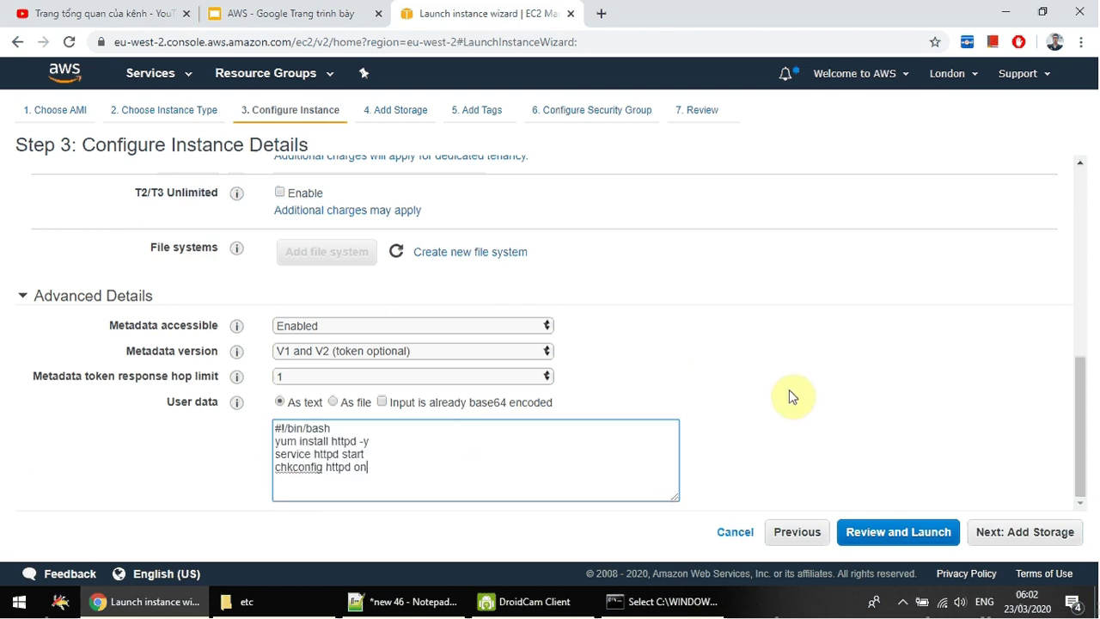
Keep the default storage and add a tag with key Name and value Web Server
{"action": "left_click", "coordinate": [1002, 531]}
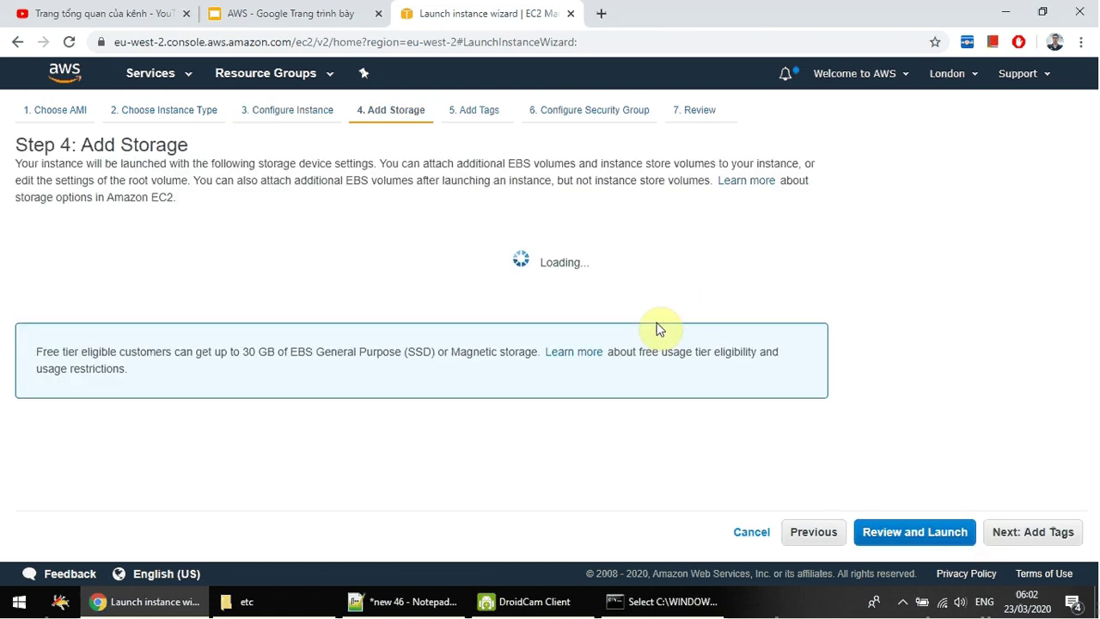
{"action": "left_click", "coordinate": [1029, 530]}
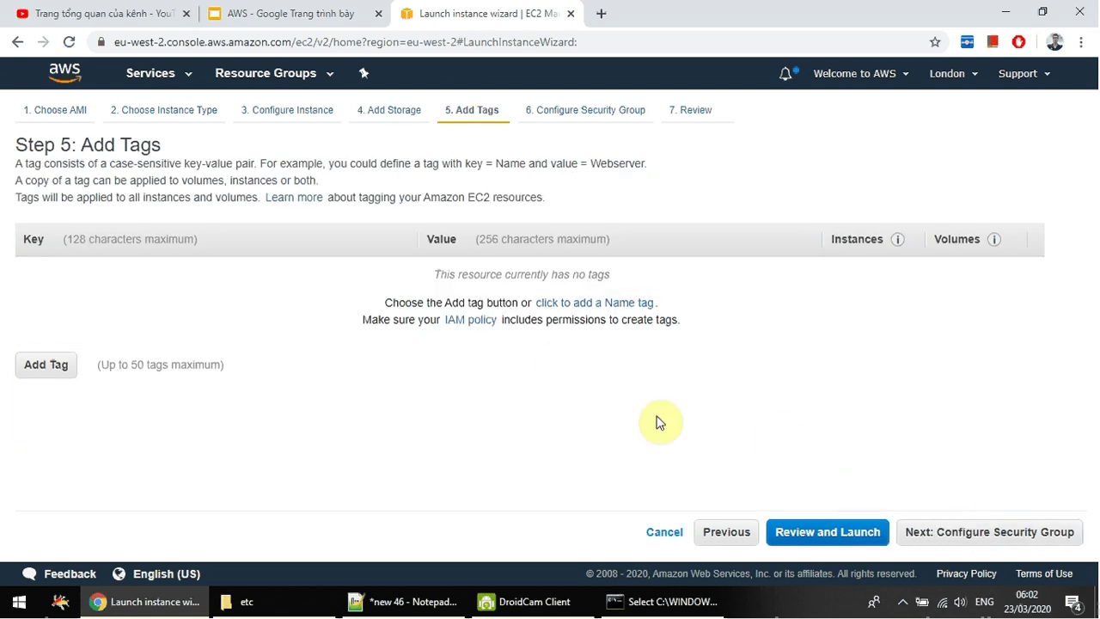
{"action": "left_click", "coordinate": [57, 367]}
{"action": "type", "text": "w"}
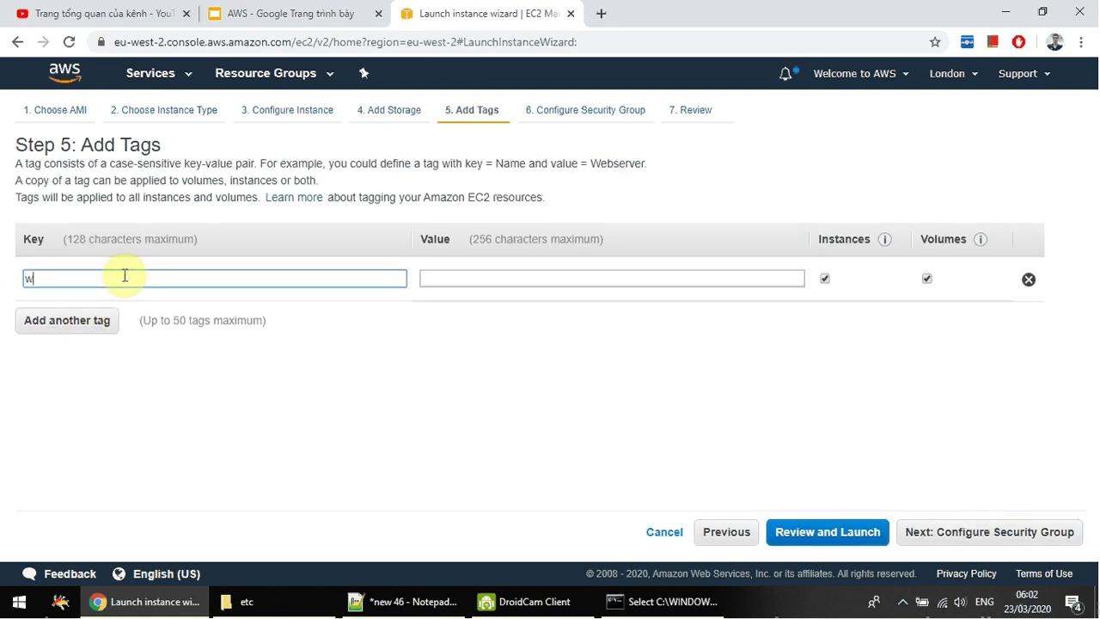
{"action": "type", "text": "ame"}
{"action": "key", "text": "Tab"}
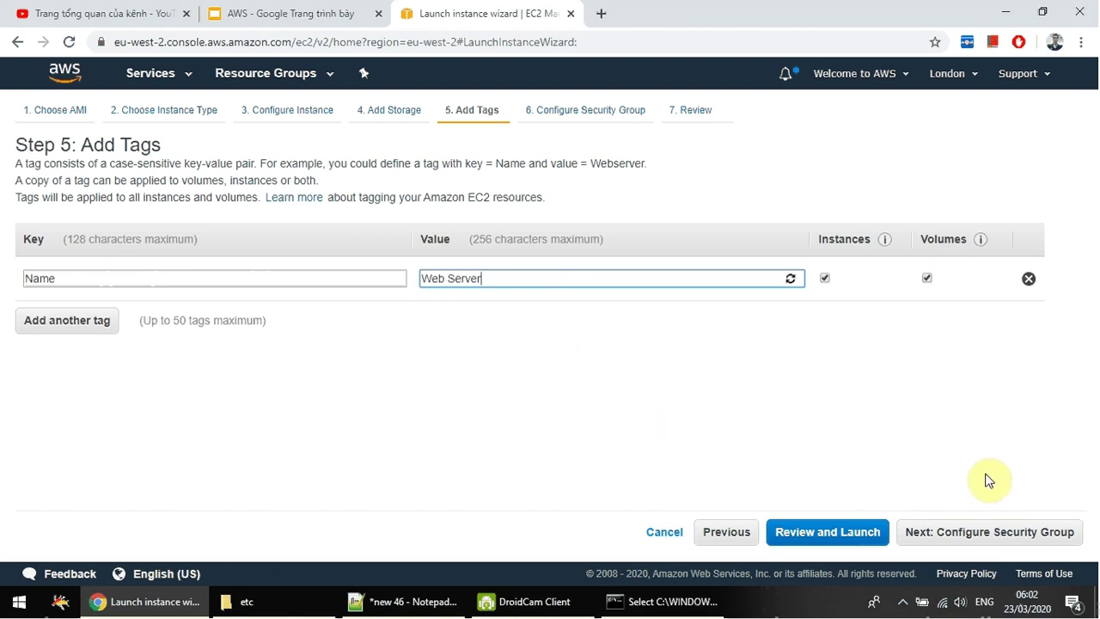
Add an HTTP rule to the new security group with its source set to Anywhere
{"action": "left_click", "coordinate": [982, 535]}
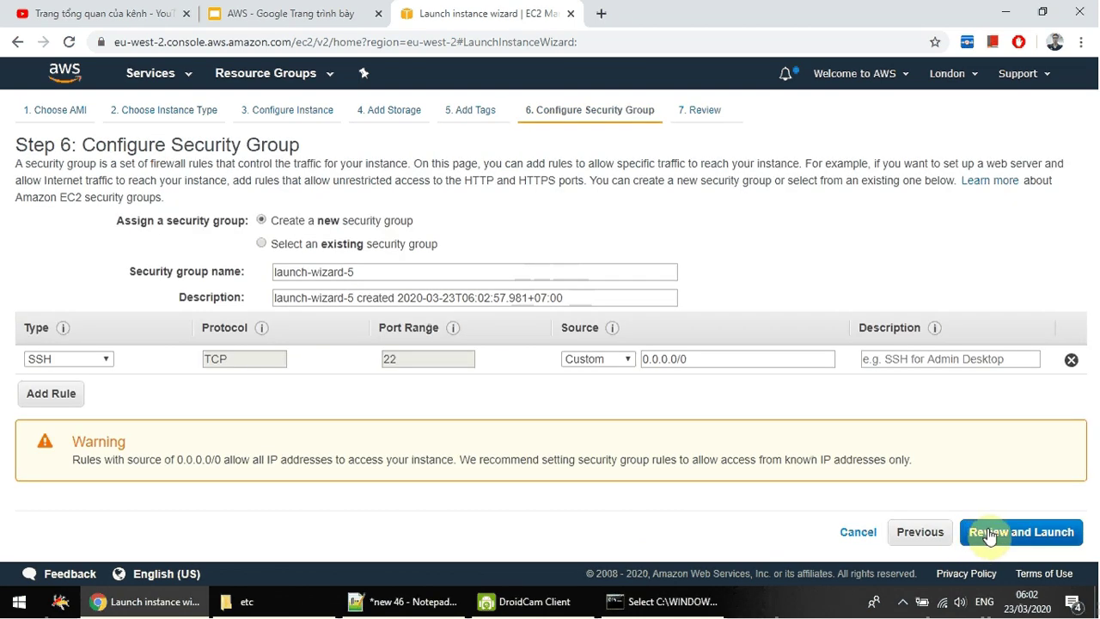
{"action": "left_click", "coordinate": [58, 395]}
{"action": "left_click", "coordinate": [93, 387]}
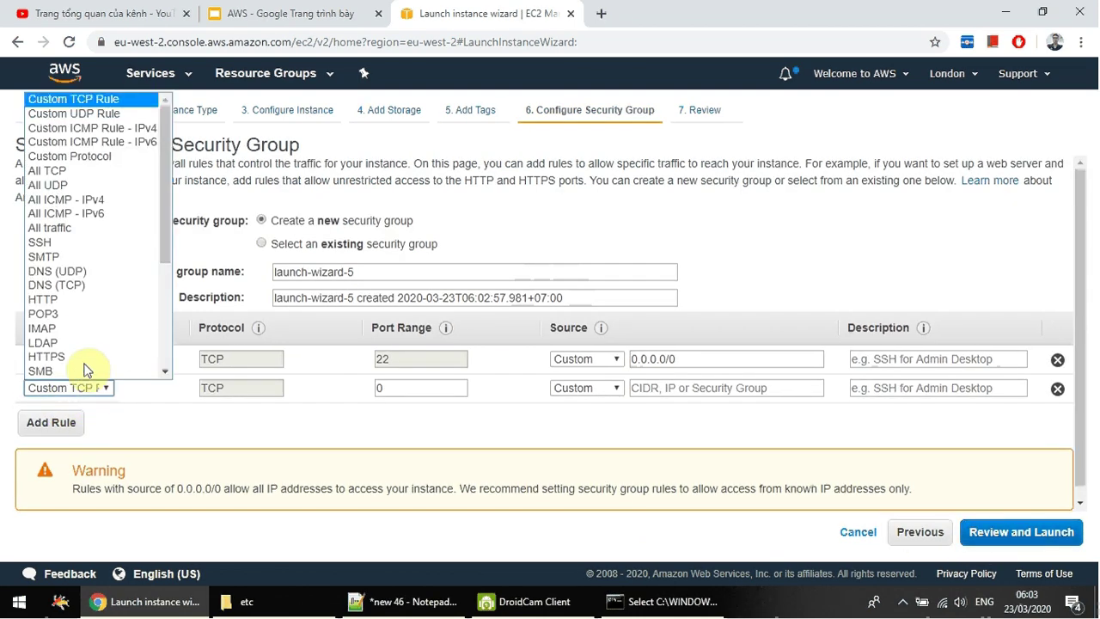
{"action": "scroll", "coordinate": [93, 258], "scroll_direction": "down", "scroll_amount": 3}
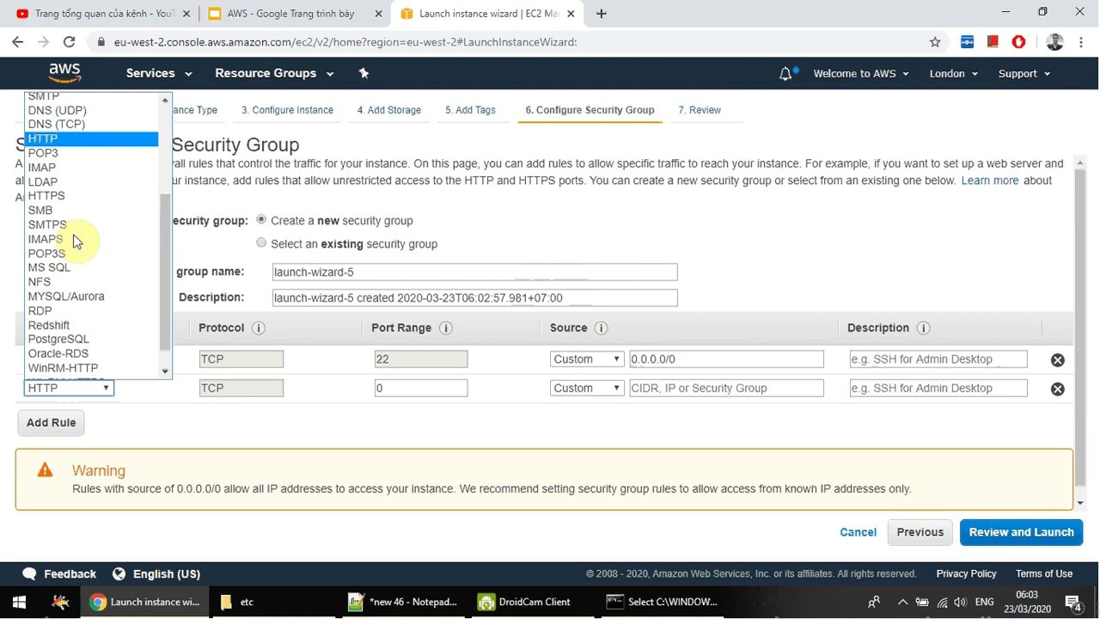
{"action": "left_click", "coordinate": [86, 139]}
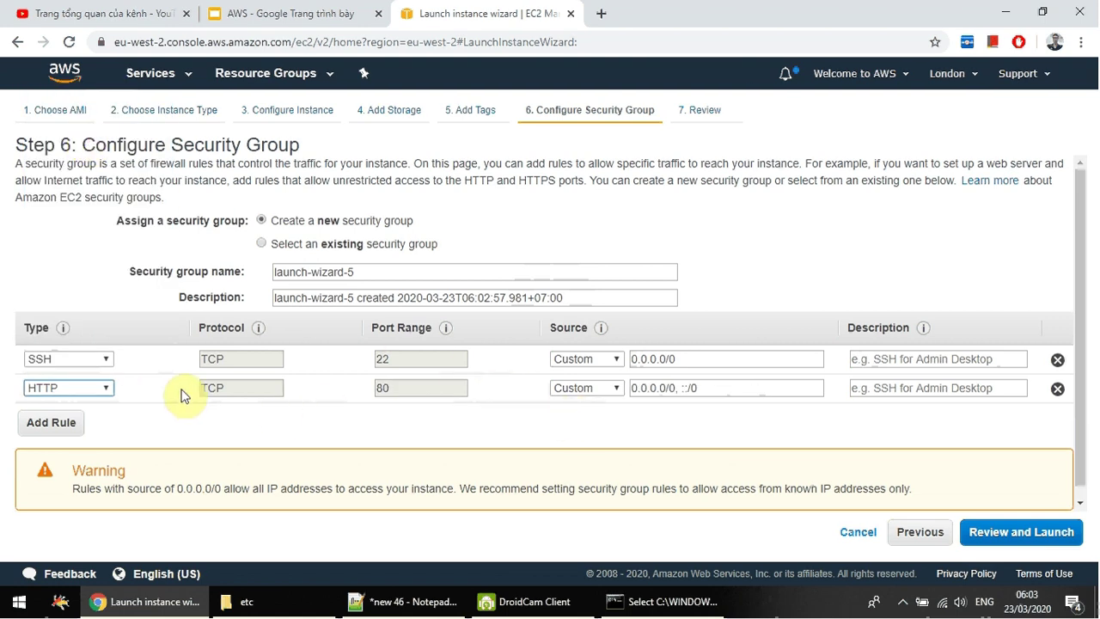
{"action": "left_click", "coordinate": [586, 391]}
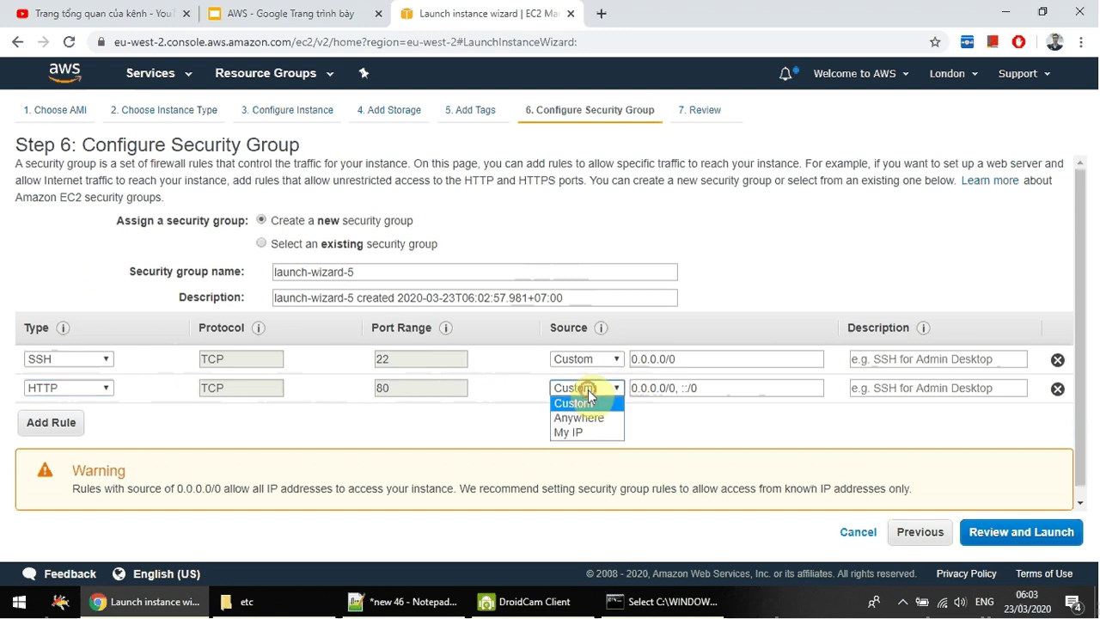
{"action": "left_click", "coordinate": [588, 402]}
{"action": "left_click", "coordinate": [589, 391]}
{"action": "key", "text": "Tab"}
{"action": "left_click", "coordinate": [555, 393]}
{"action": "left_click", "coordinate": [591, 419]}
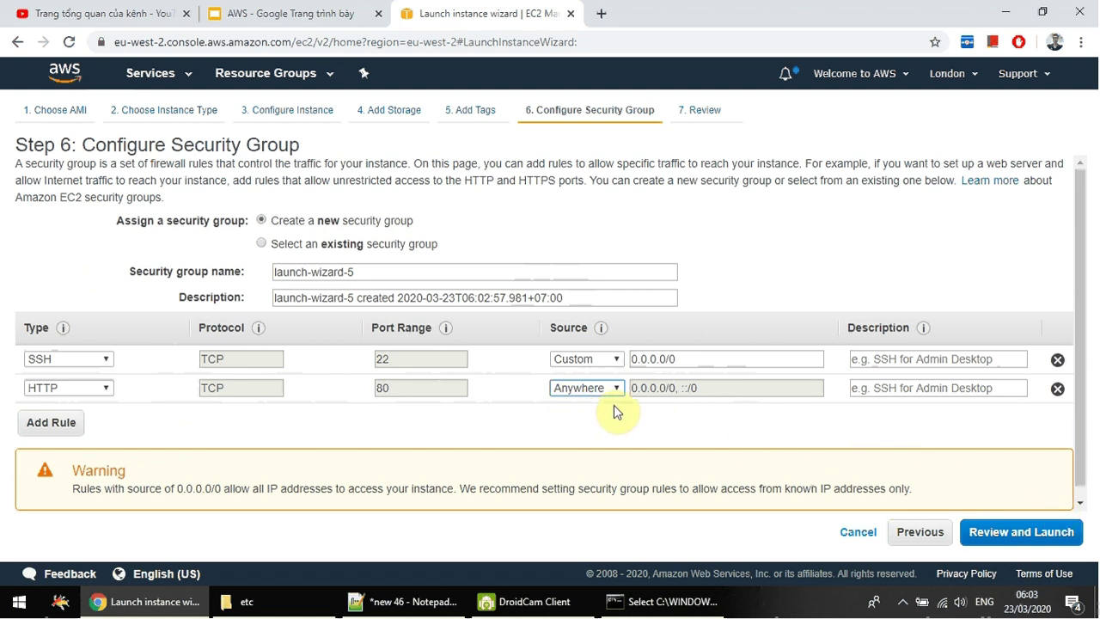
Review and launch the instance with the existing key pair tinhocthatladongian, acknowledging access to its private key file
{"action": "left_click", "coordinate": [1031, 531]}
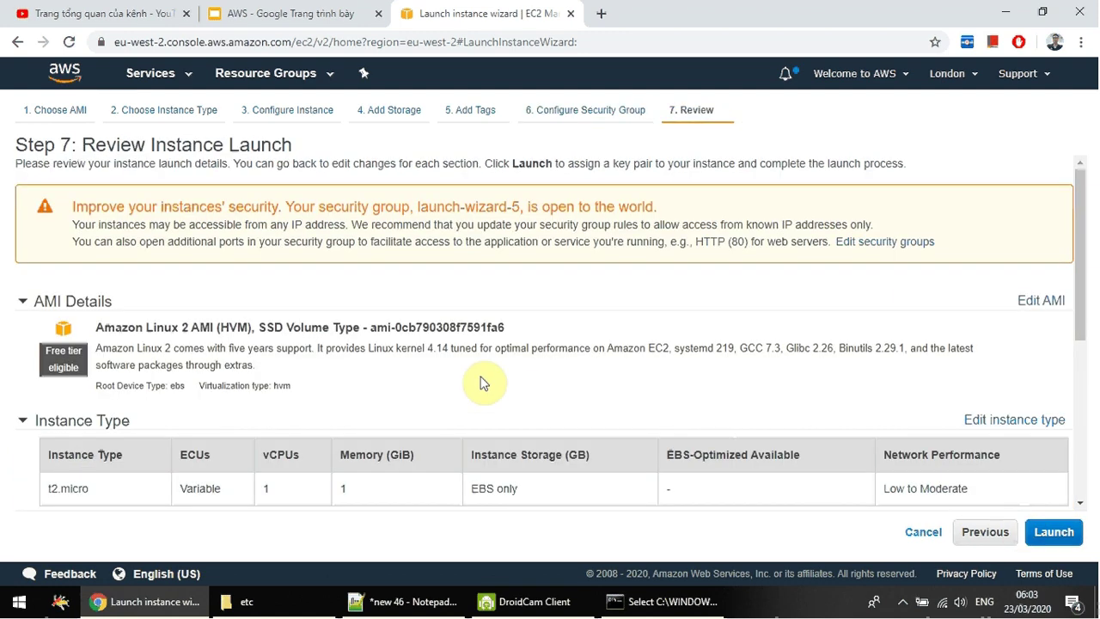
{"action": "left_click", "coordinate": [1054, 532]}
{"action": "left_click", "coordinate": [314, 400]}
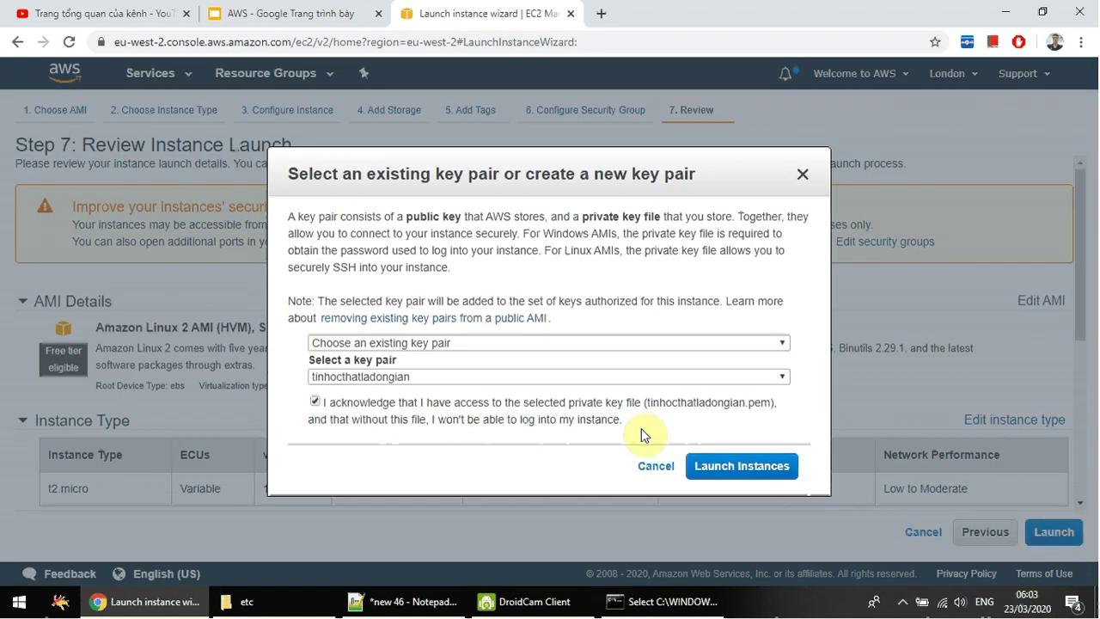
{"action": "left_click", "coordinate": [760, 472]}
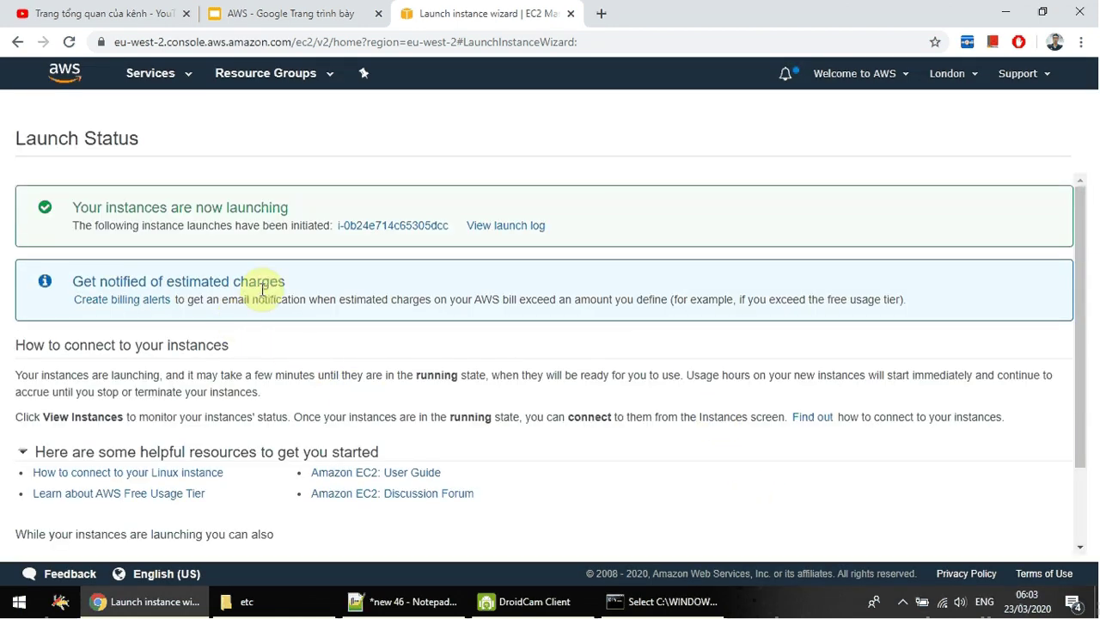
Open the newly launched Web Server instance and examine its public IPv4 address, Elastic IP and public DNS details
{"action": "left_click", "coordinate": [389, 232]}
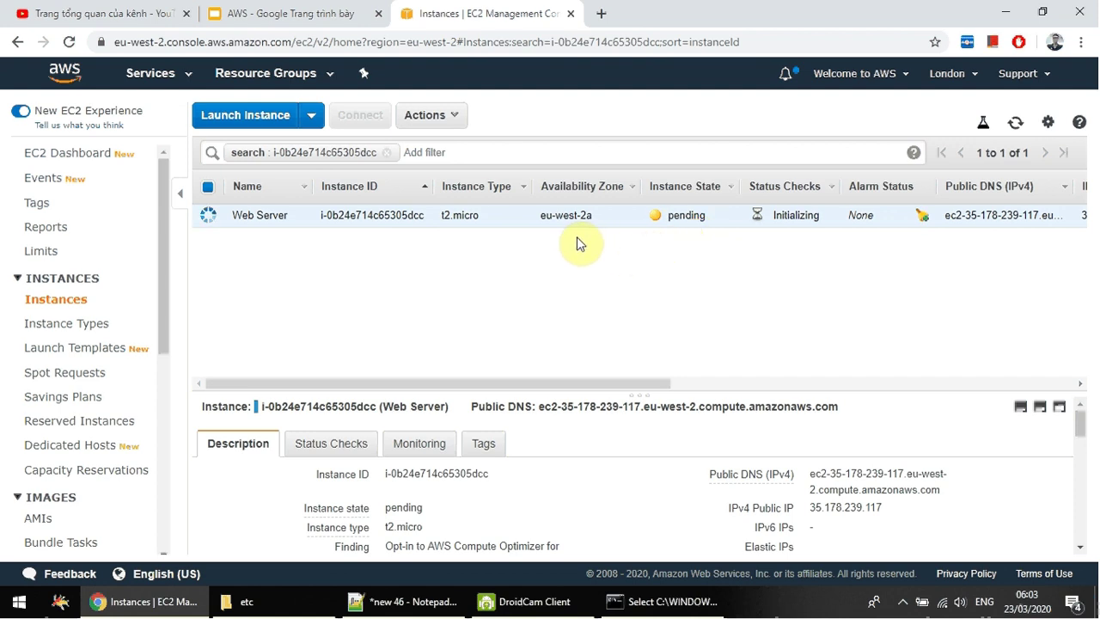
{"action": "left_click_drag", "start_coordinate": [565, 381], "coordinate": [482, 402]}
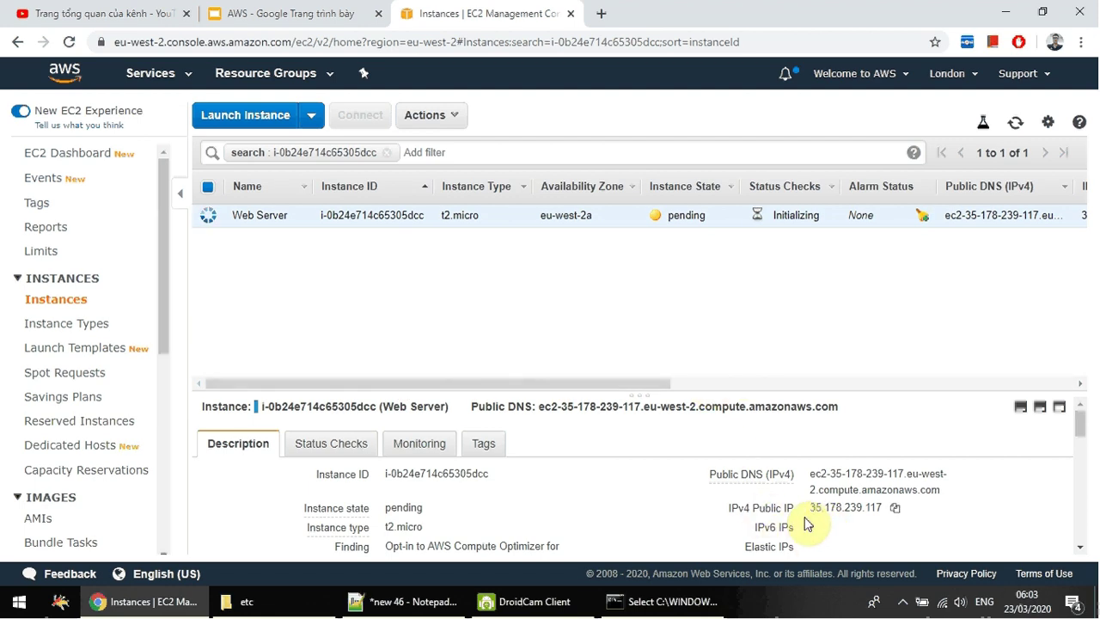
{"action": "left_click_drag", "start_coordinate": [812, 507], "coordinate": [883, 508]}
{"action": "scroll", "coordinate": [1006, 490], "scroll_direction": "down", "scroll_amount": 1}
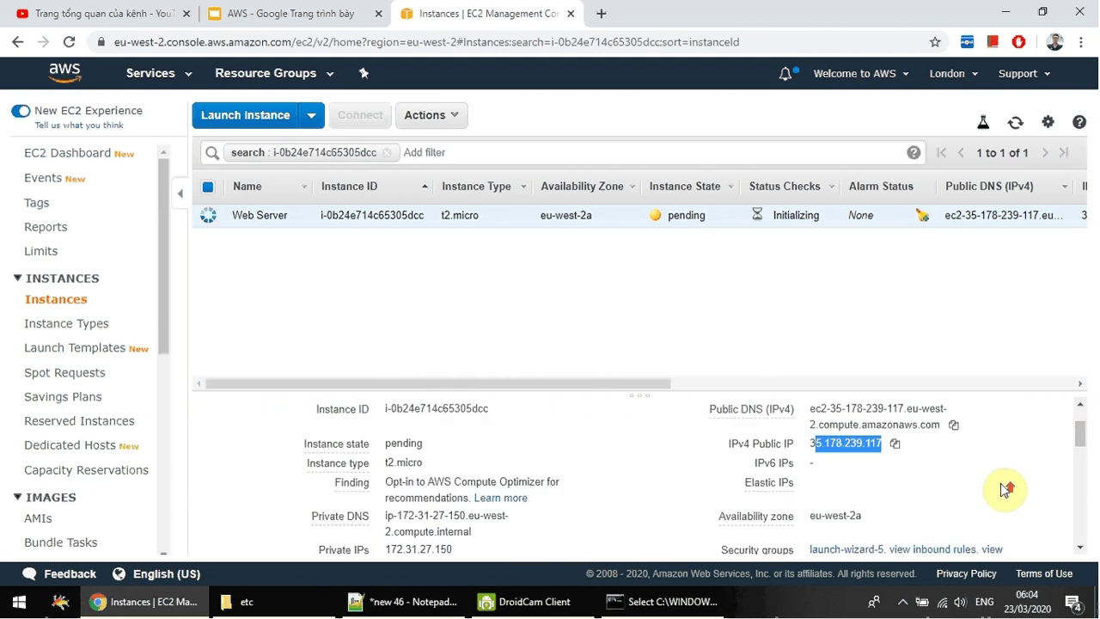
{"action": "scroll", "coordinate": [1004, 487], "scroll_direction": "up", "scroll_amount": 1}
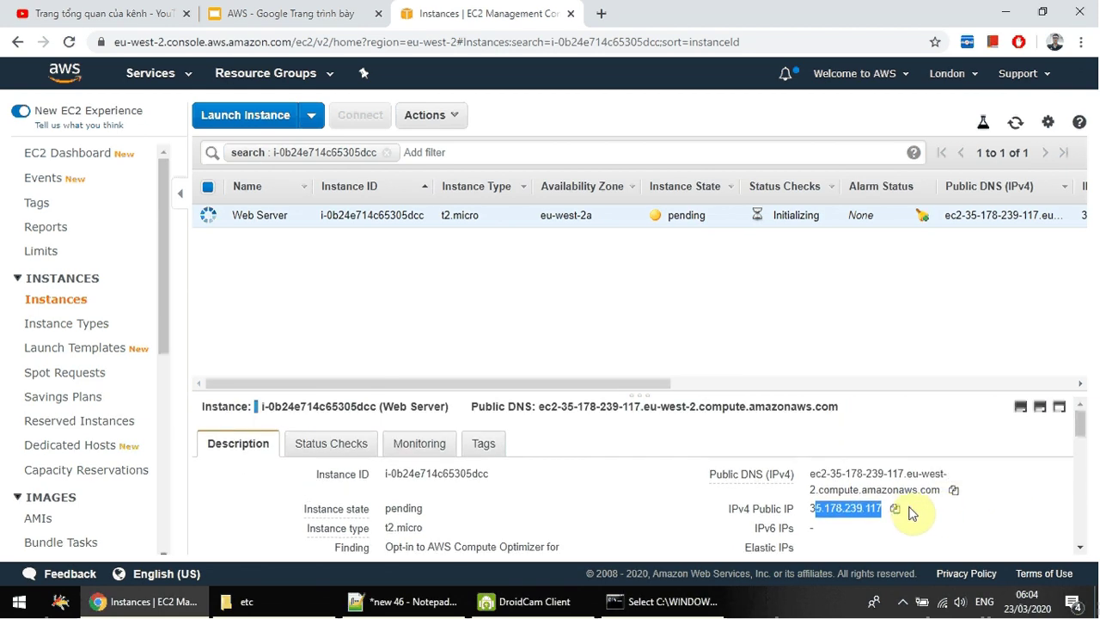
{"action": "left_click_drag", "start_coordinate": [741, 545], "coordinate": [792, 449]}
{"action": "scroll", "coordinate": [692, 434], "scroll_direction": "up", "scroll_amount": 1}
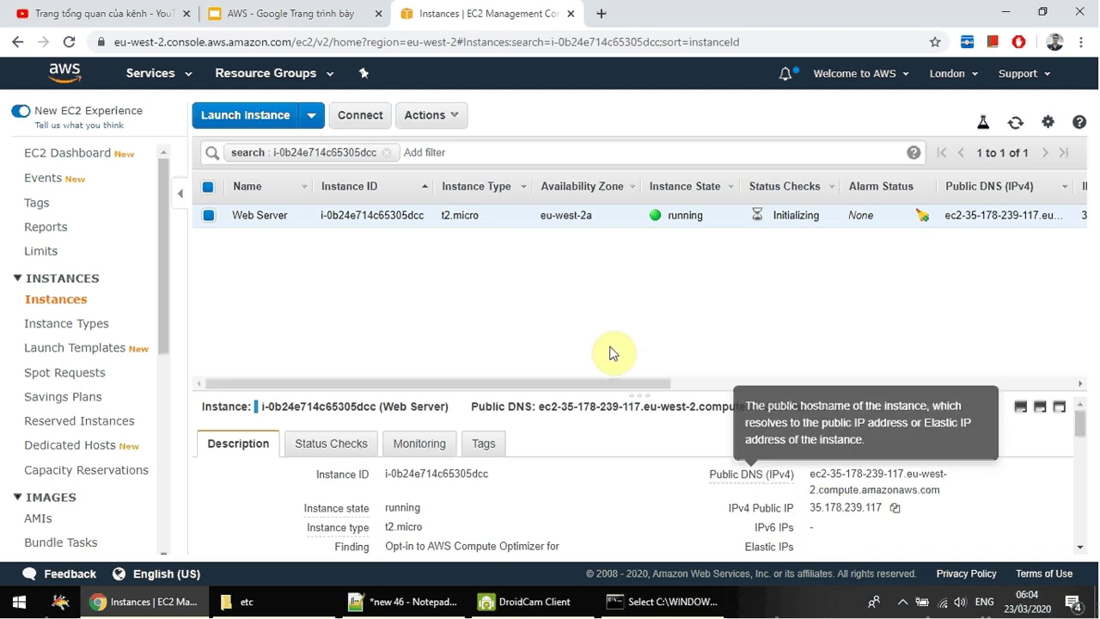
{"action": "left_click", "coordinate": [430, 117]}
{"action": "mouse_move", "coordinate": [491, 226]}
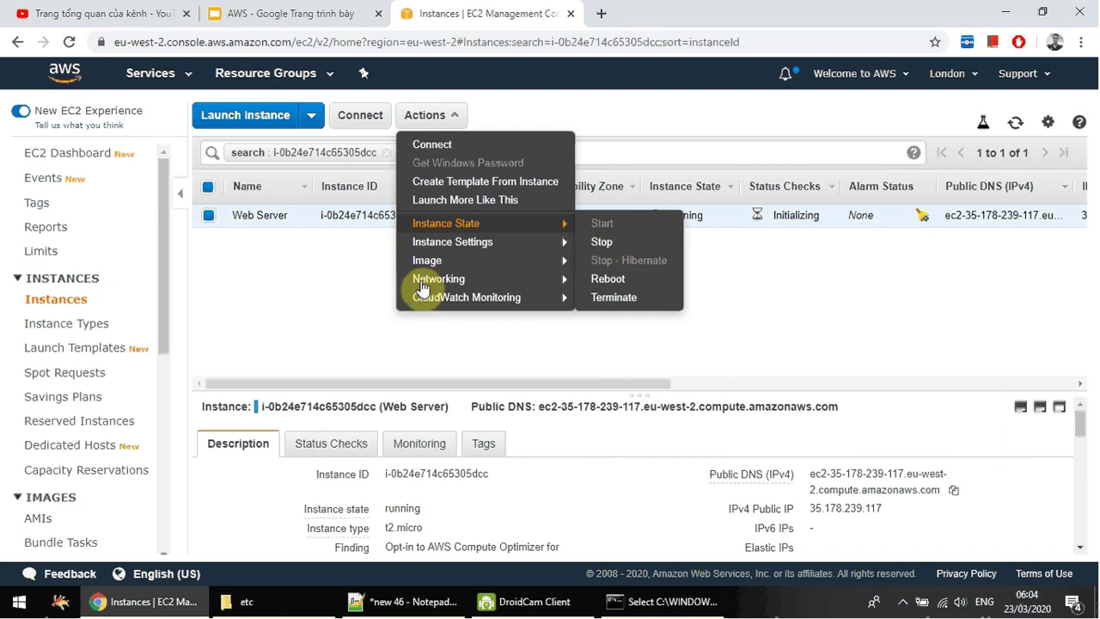
{"action": "left_click", "coordinate": [327, 327]}
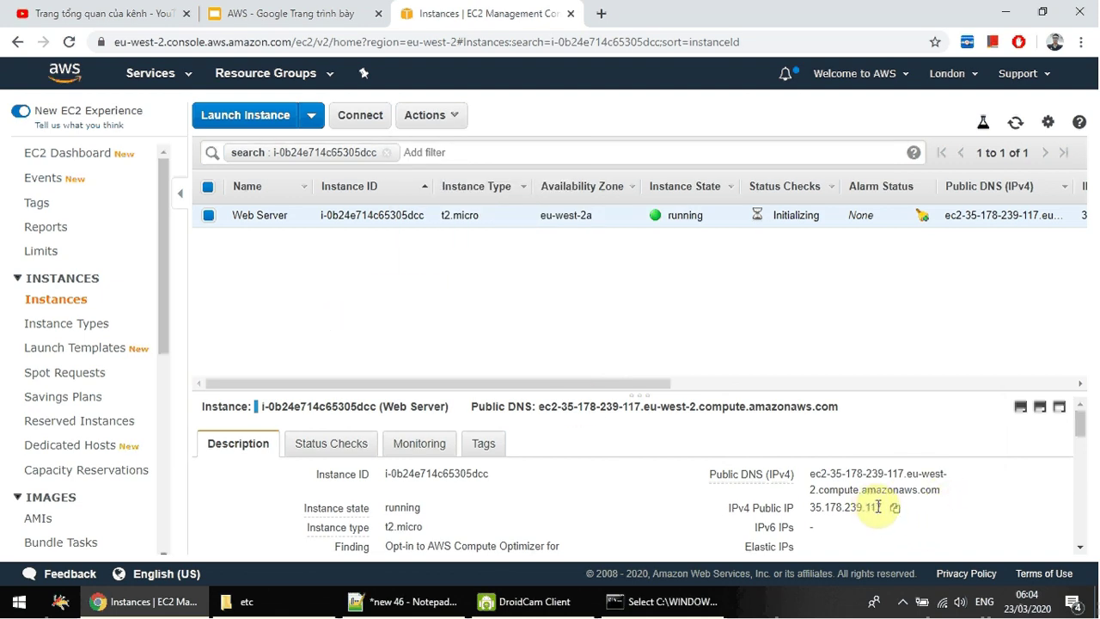
Copy the Web Server instance's IPv4 public IP, open it in a new browser tab and reload the page to test it
{"action": "left_click", "coordinate": [895, 508]}
{"action": "left_click", "coordinate": [601, 14]}
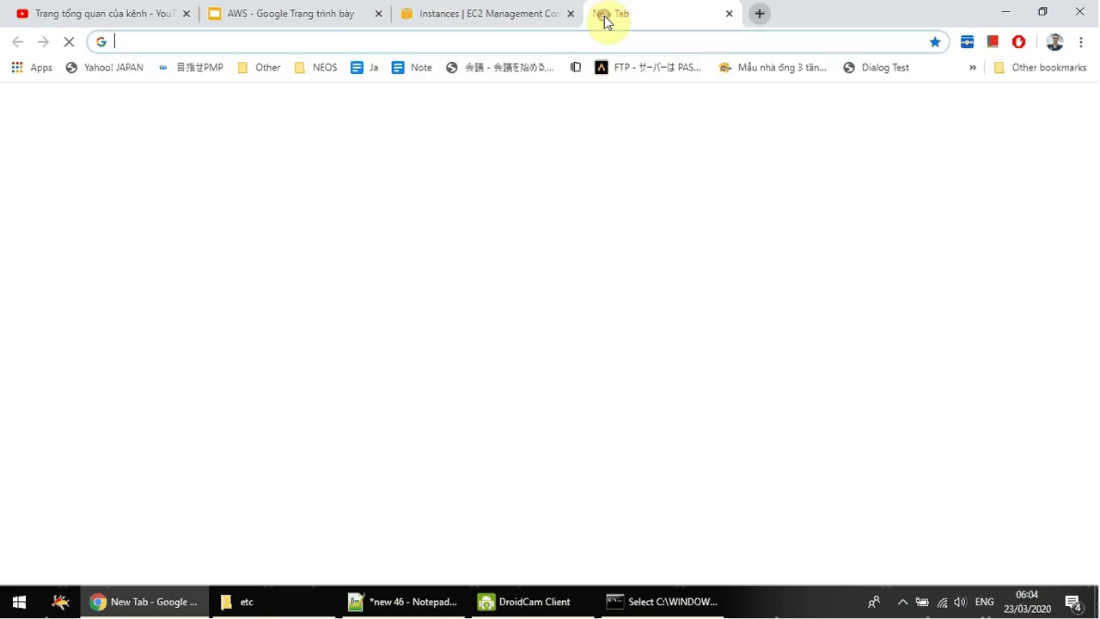
{"action": "key", "text": "ctrl+v"}
{"action": "key", "text": "Return"}
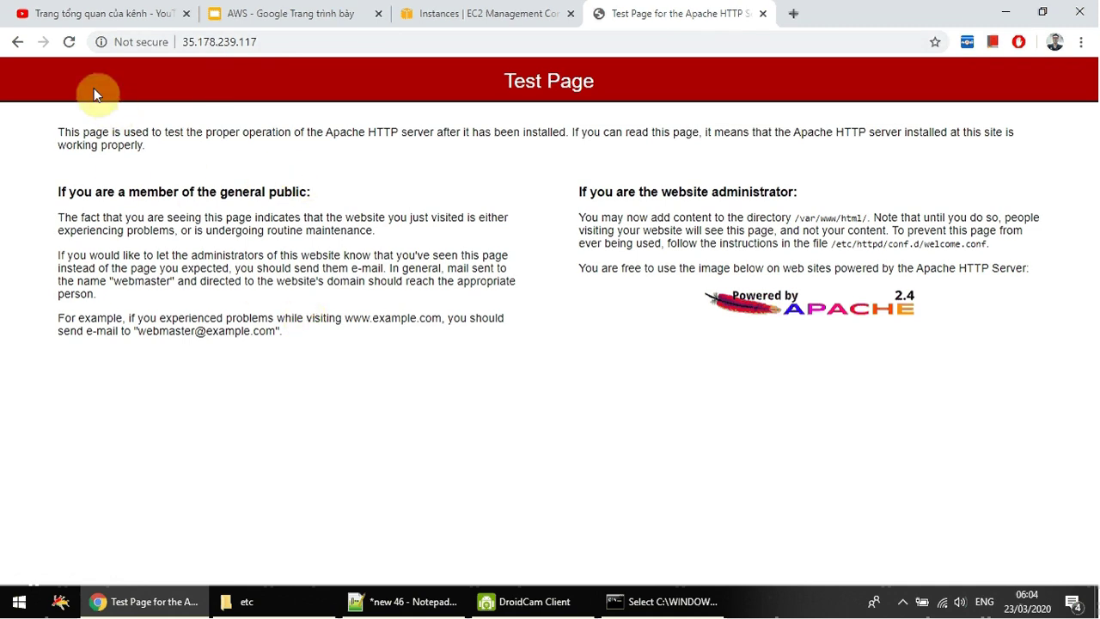
{"action": "left_click", "coordinate": [70, 43]}
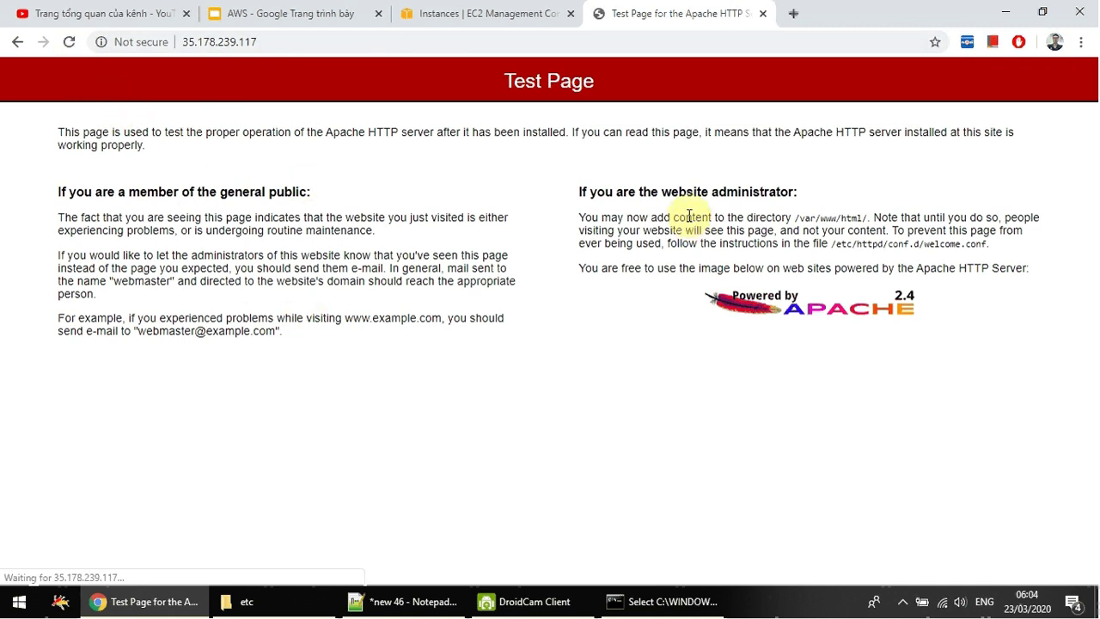
{"action": "left_click", "coordinate": [495, 16]}
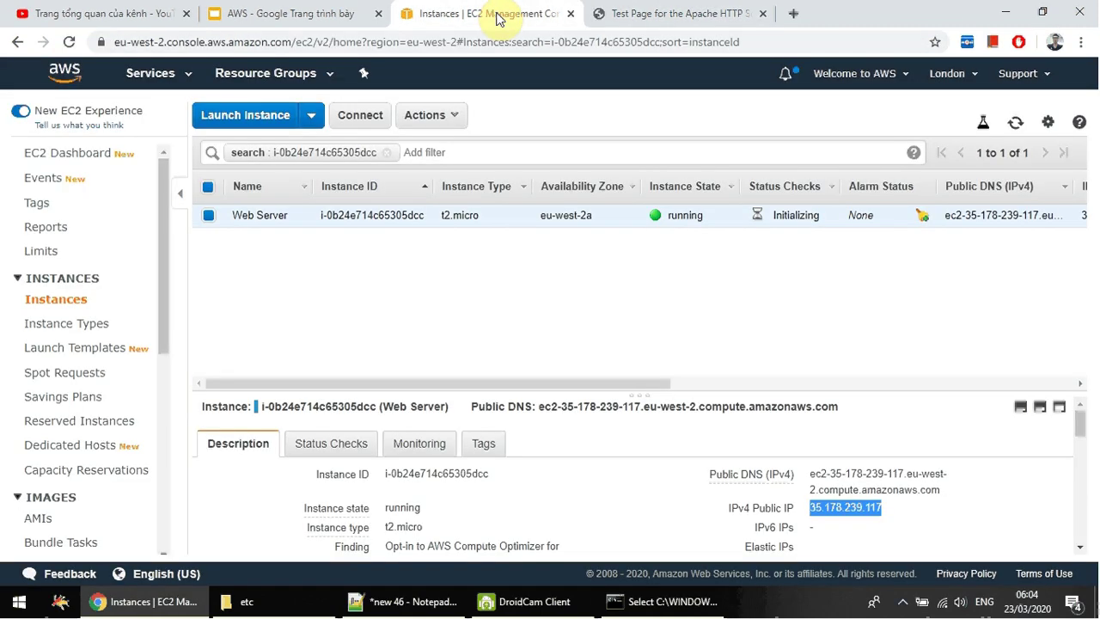
{"action": "left_click", "coordinate": [616, 13]}
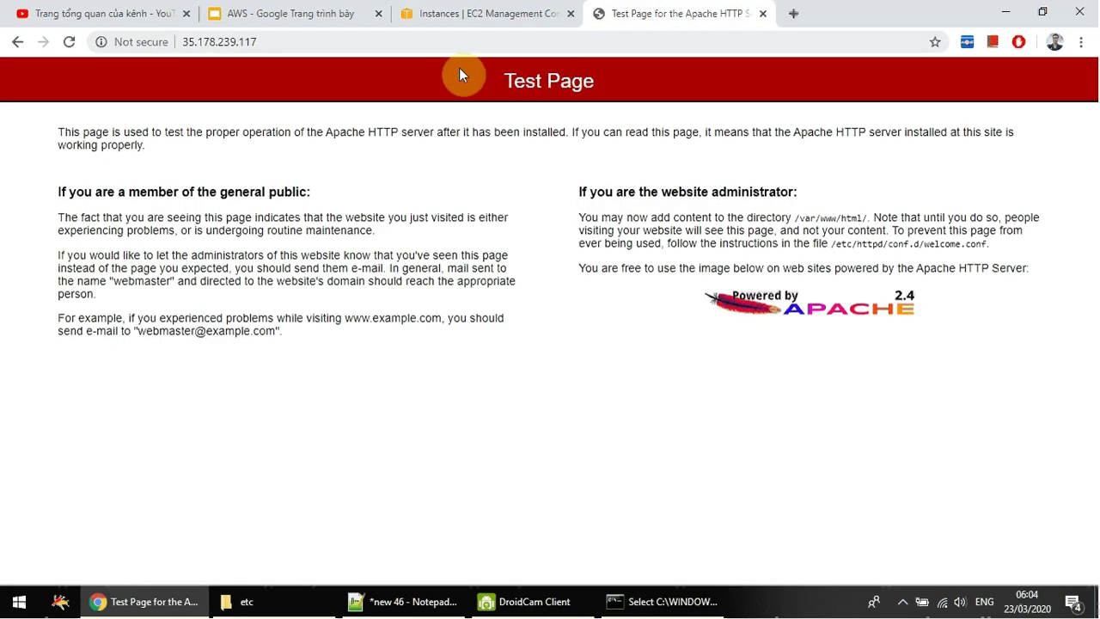
Stop the Web Server instance from the EC2 instances list and confirm the stop
{"action": "left_click", "coordinate": [449, 15]}
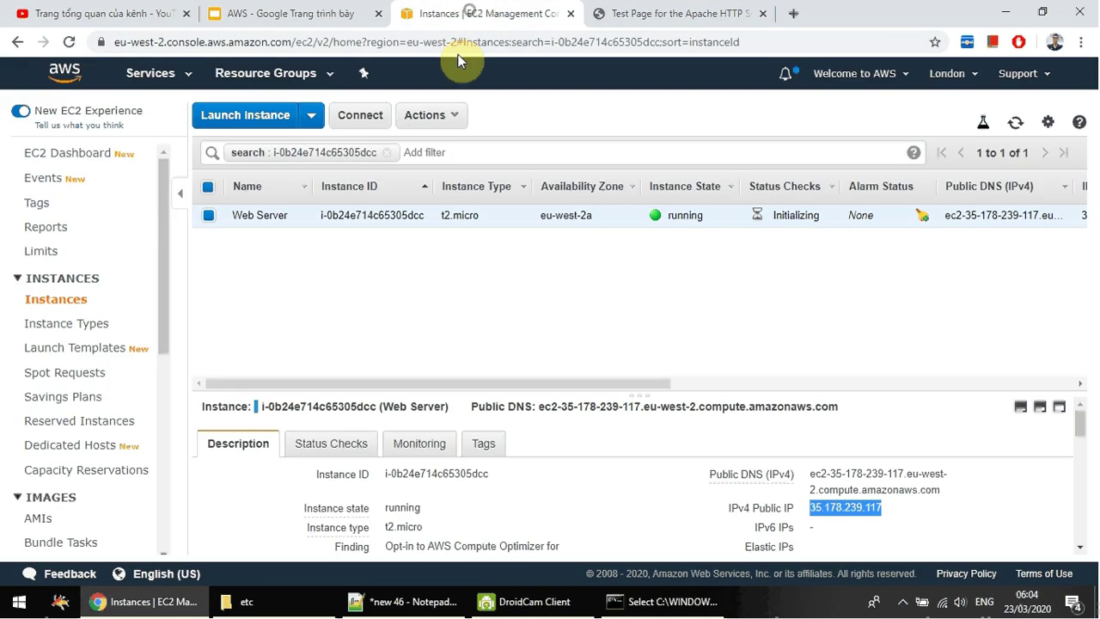
{"action": "left_click", "coordinate": [446, 118]}
{"action": "mouse_move", "coordinate": [484, 225]}
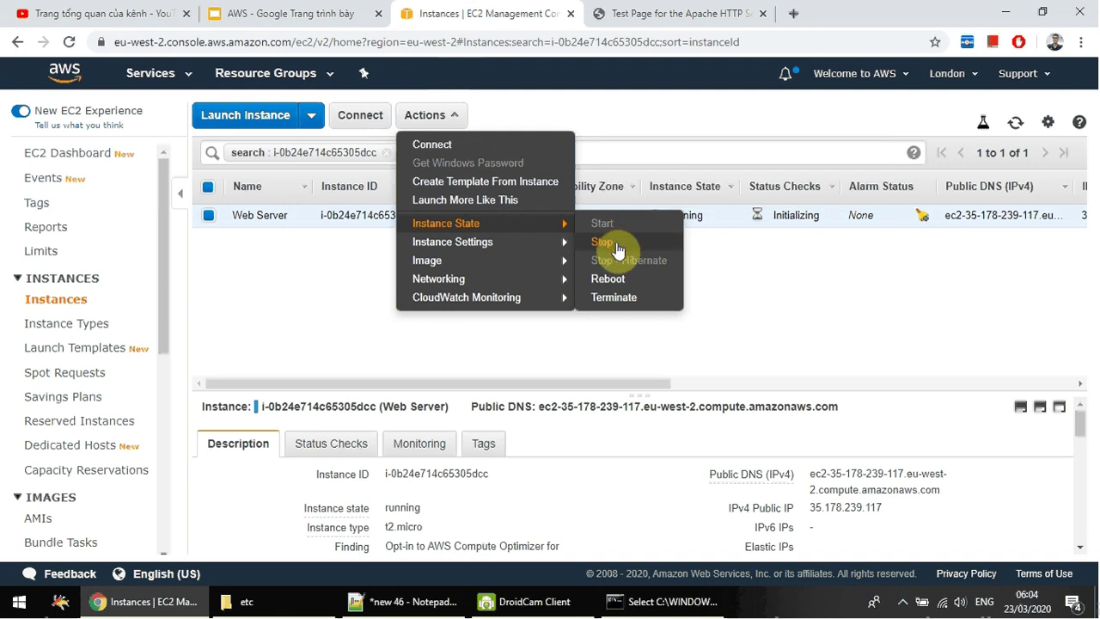
{"action": "left_click", "coordinate": [617, 245]}
{"action": "left_click", "coordinate": [718, 423]}
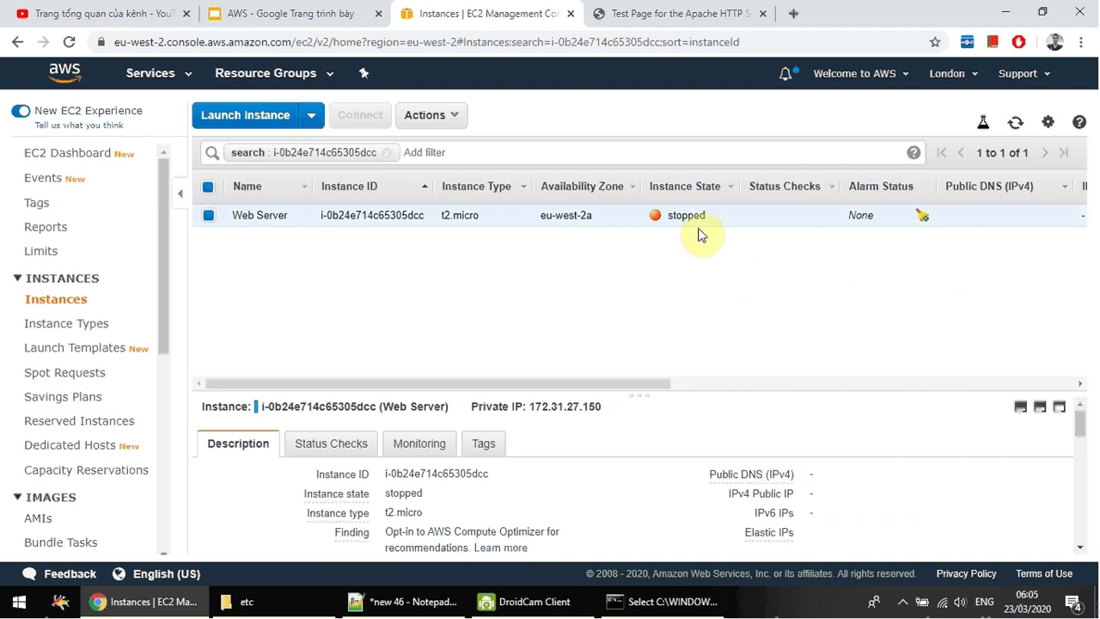
Start the stopped Web Server instance again and confirm the start
{"action": "left_click", "coordinate": [439, 117]}
{"action": "mouse_move", "coordinate": [492, 227]}
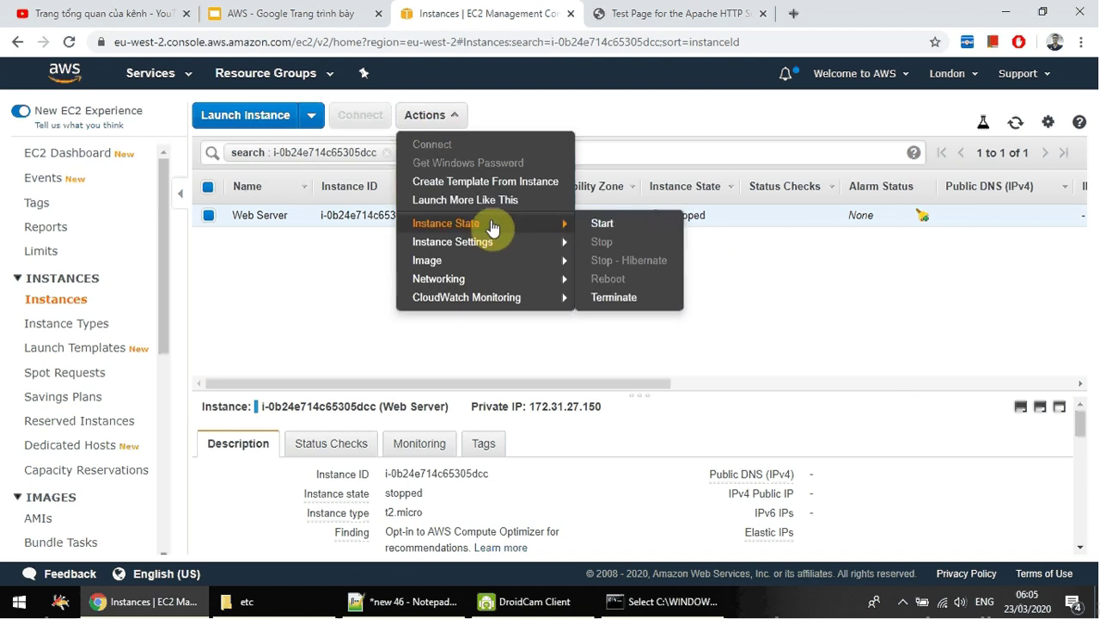
{"action": "left_click", "coordinate": [626, 225]}
{"action": "left_click", "coordinate": [669, 384]}
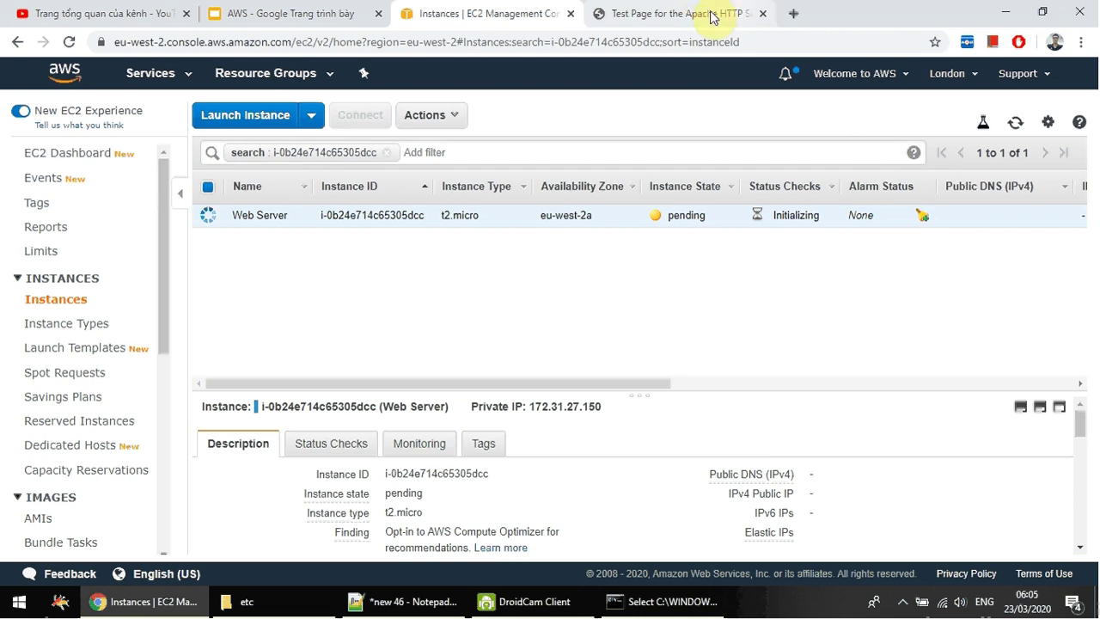
Reload the test page at the instance's previous public IP 35.178.239.117 and return to the instance details
{"action": "left_click", "coordinate": [681, 16]}
{"action": "left_click", "coordinate": [70, 45]}
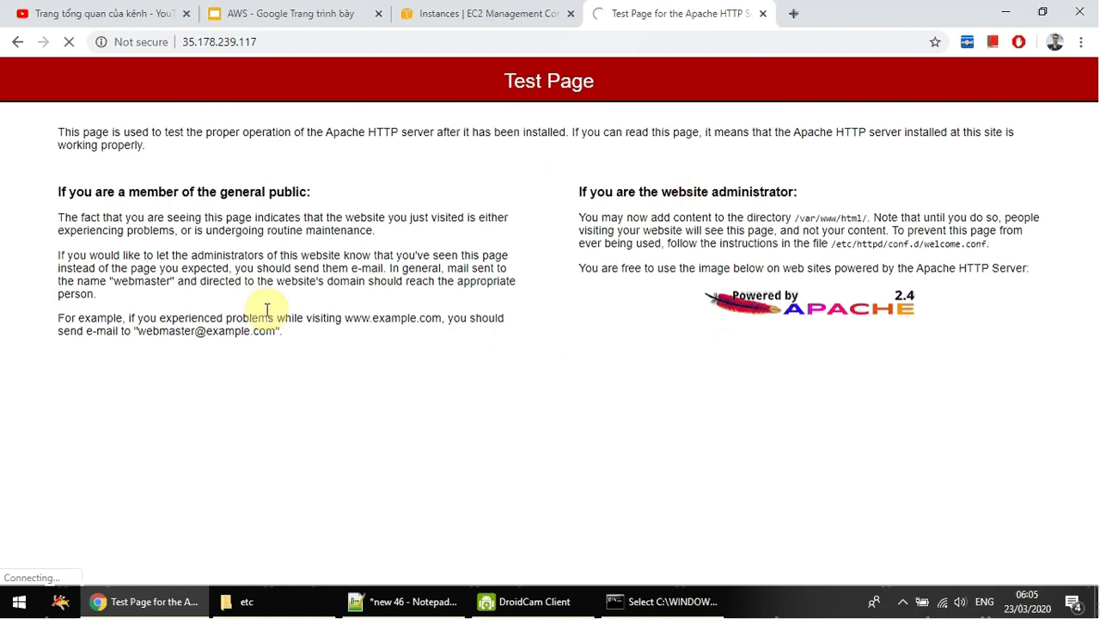
{"action": "left_click", "coordinate": [469, 23]}
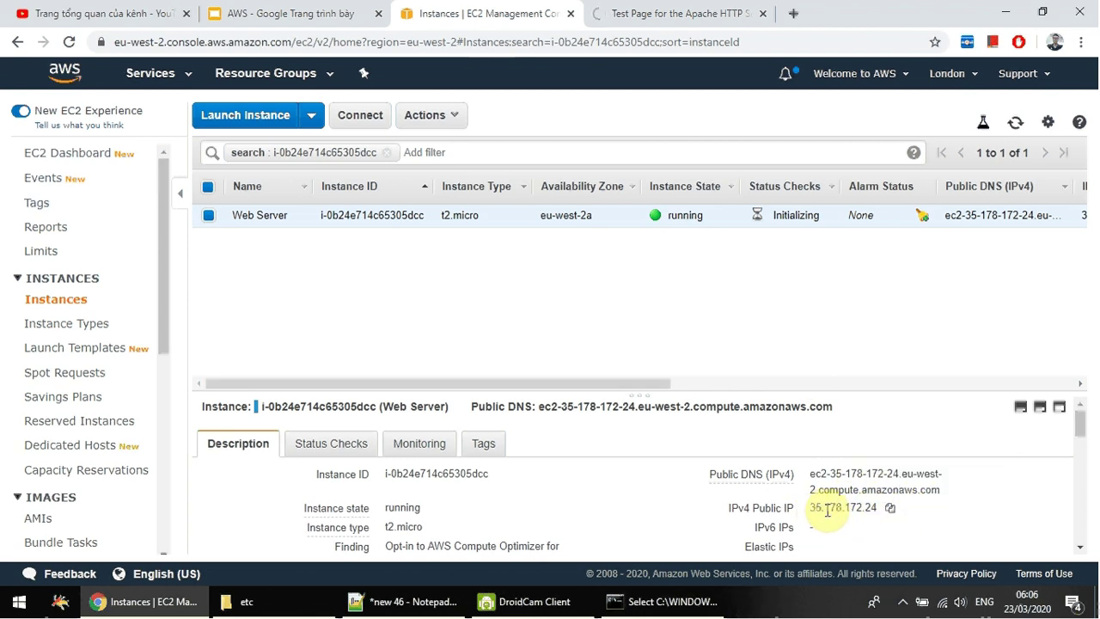
Copy the restarted instance's IPv4 public IP and compare it with the address and page content in the test page tab
{"action": "left_click", "coordinate": [894, 509]}
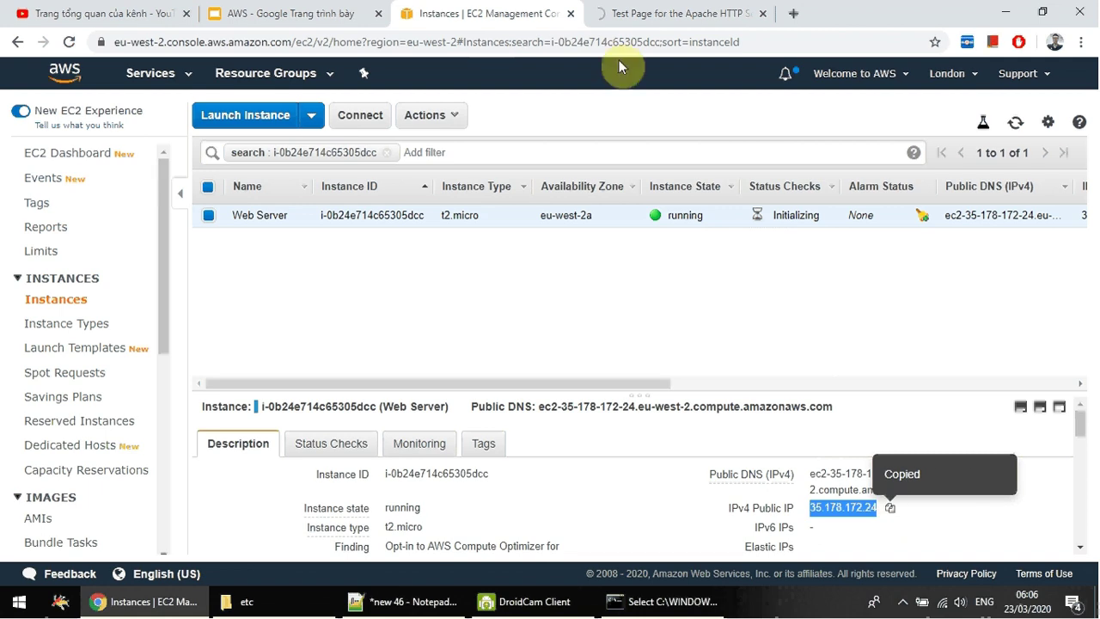
{"action": "left_click", "coordinate": [636, 12]}
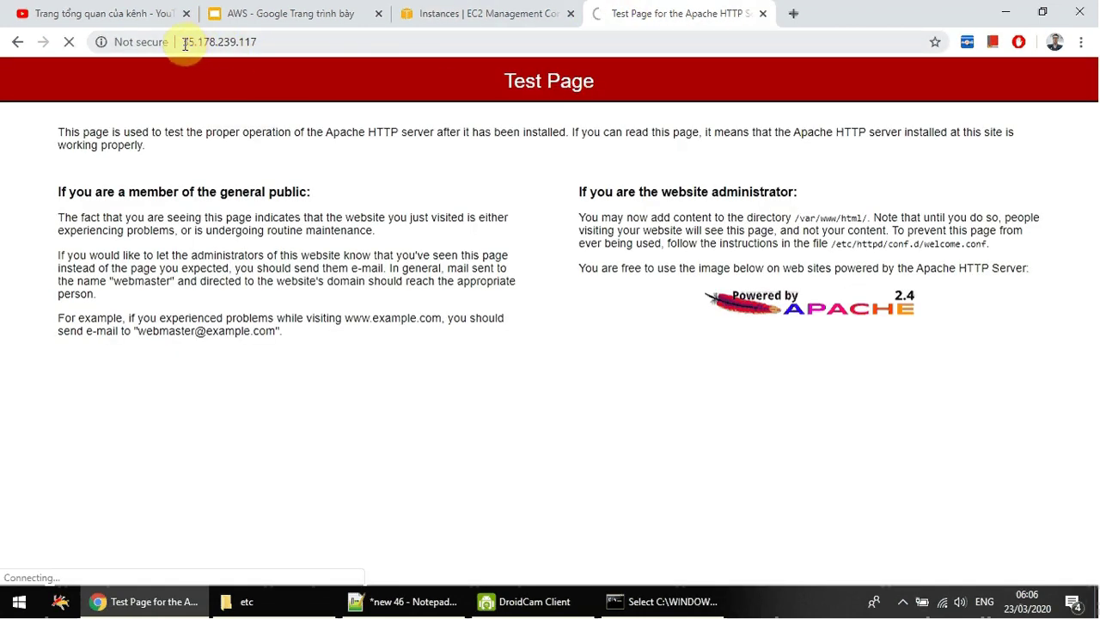
{"action": "left_click", "coordinate": [492, 14]}
{"action": "left_click", "coordinate": [636, 14]}
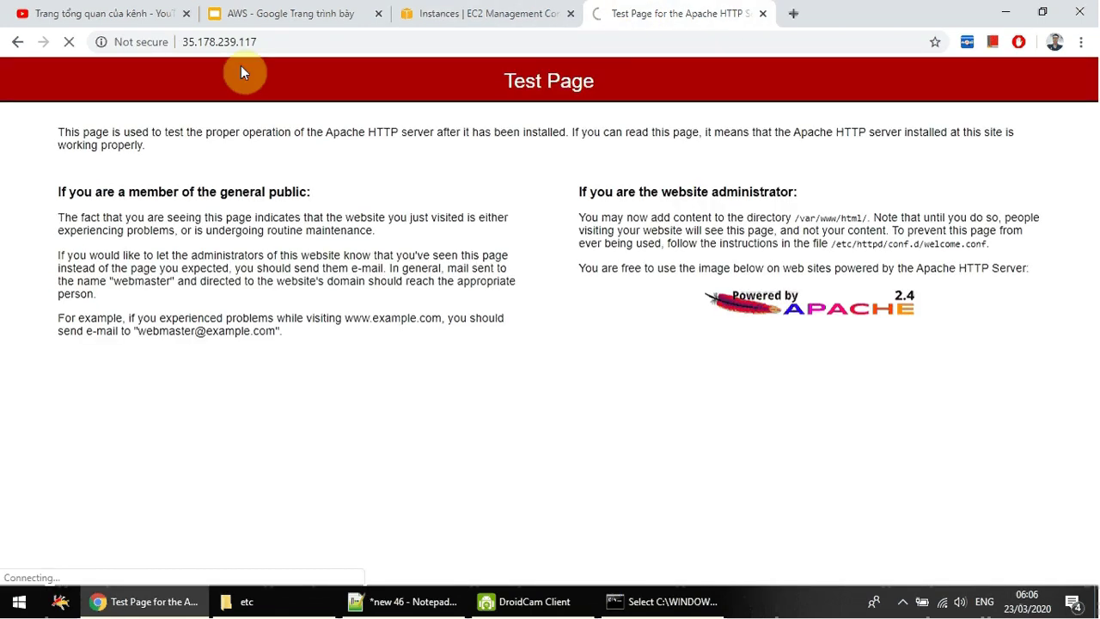
{"action": "left_click", "coordinate": [473, 9]}
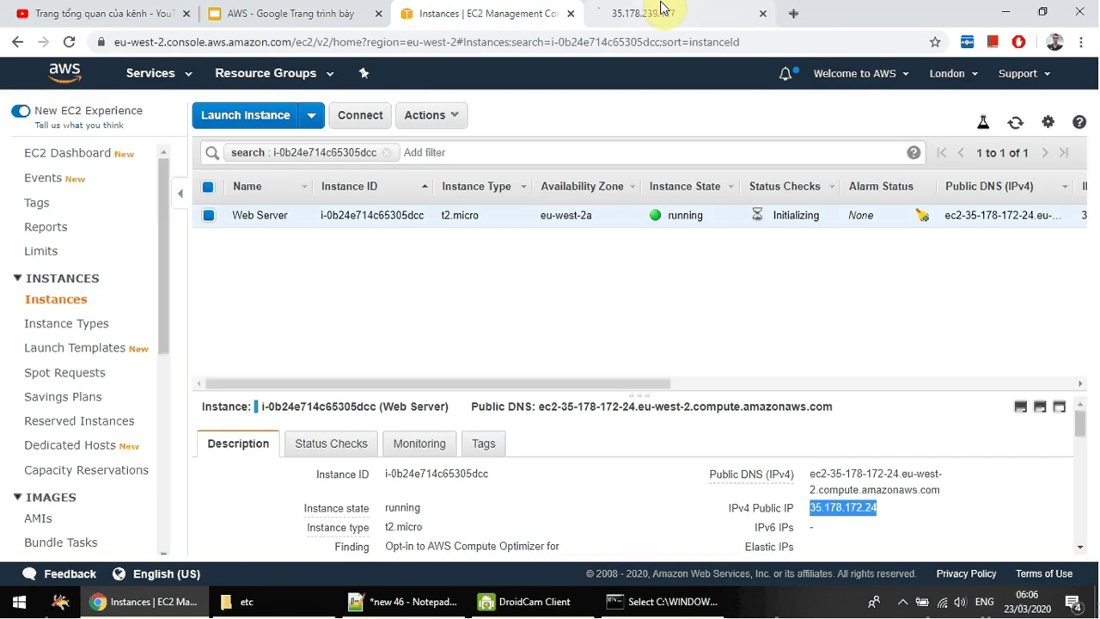
{"action": "left_click", "coordinate": [662, 10]}
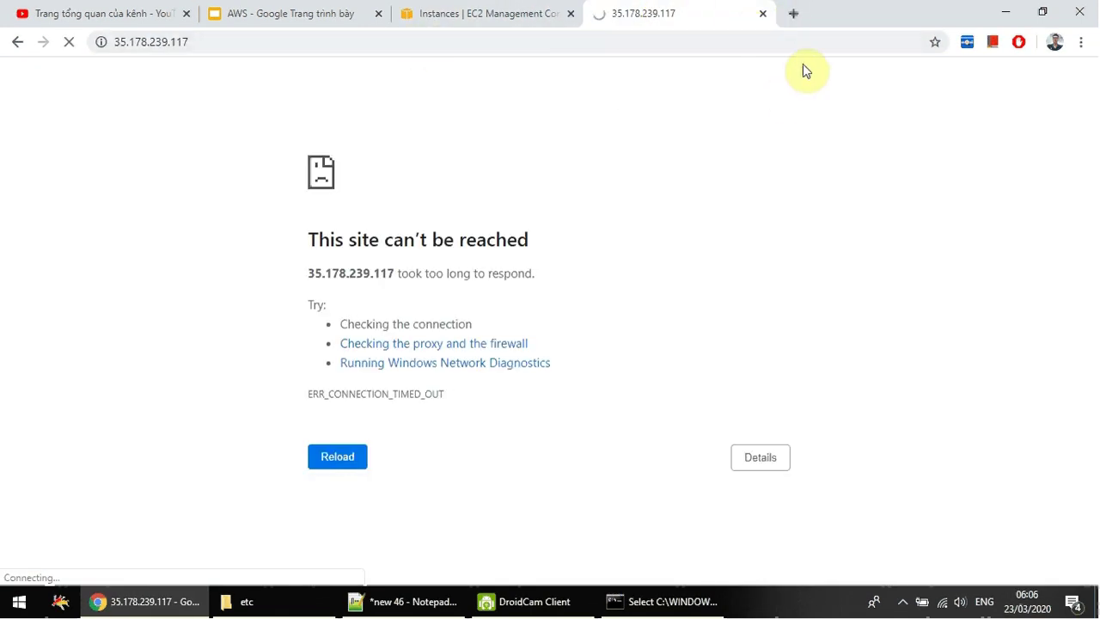
{"action": "left_click_drag", "start_coordinate": [220, 123], "coordinate": [835, 466]}
{"action": "left_click", "coordinate": [599, 455]}
{"action": "left_click_drag", "start_coordinate": [590, 429], "coordinate": [233, 216]}
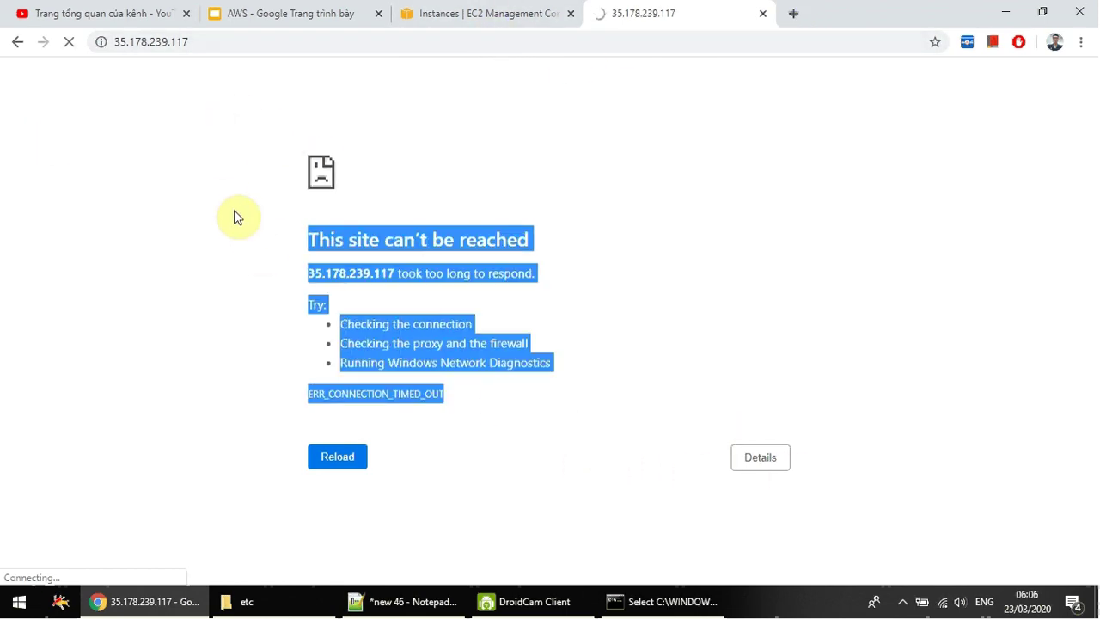
Load 35.178.172.24 in a new browser tab, close the tab for 35.178.239.117 and examine the page
{"action": "left_click", "coordinate": [795, 17]}
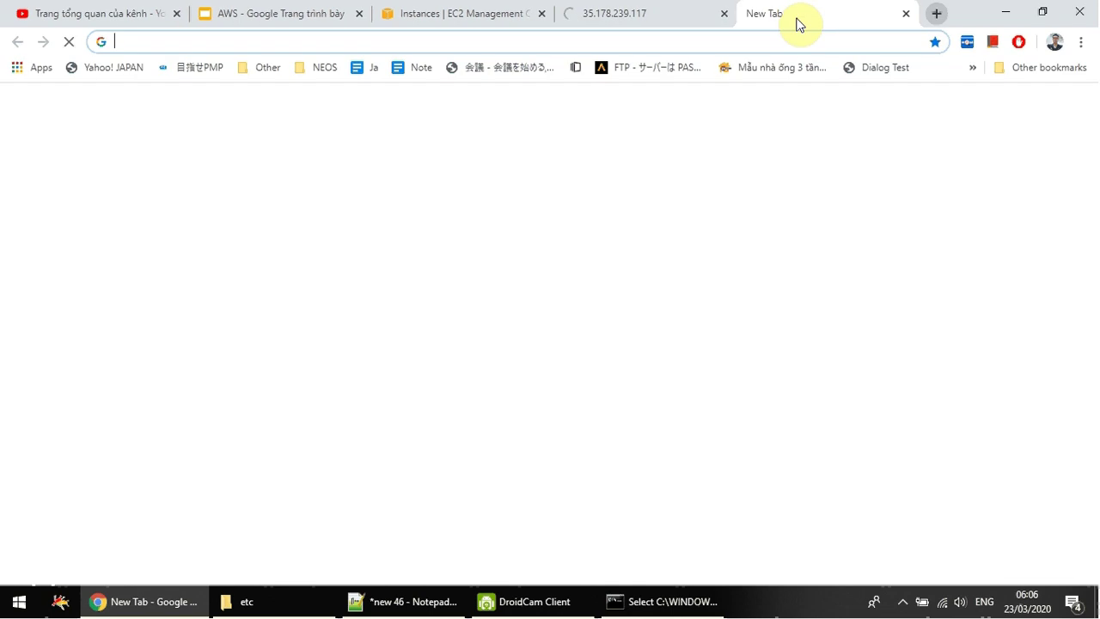
{"action": "key", "text": "ctrl+v"}
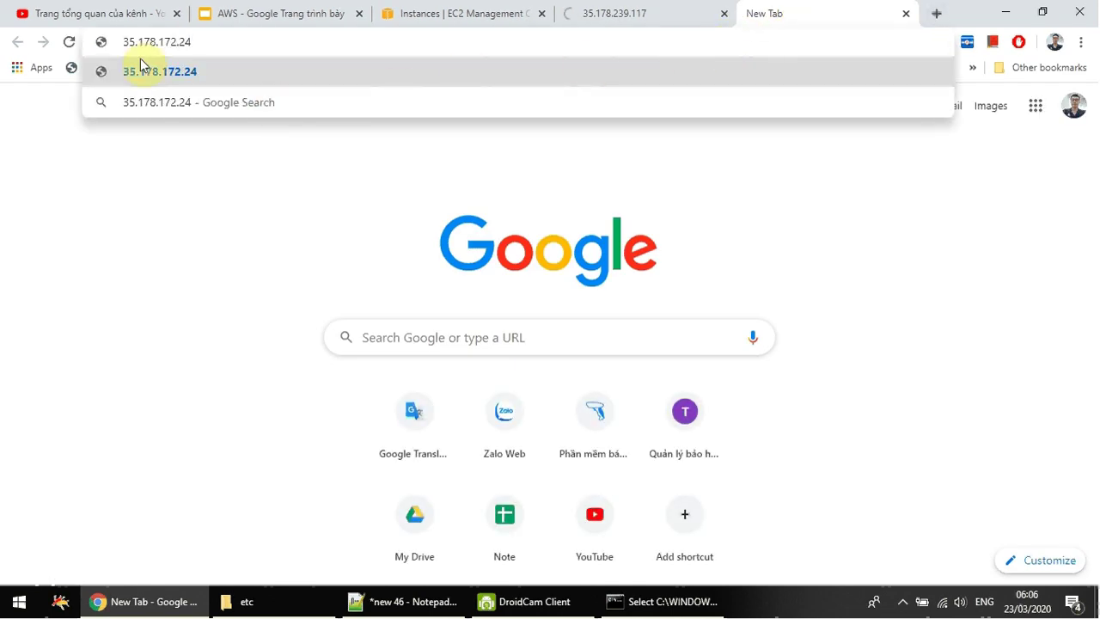
{"action": "left_click_drag", "start_coordinate": [229, 41], "coordinate": [29, 61]}
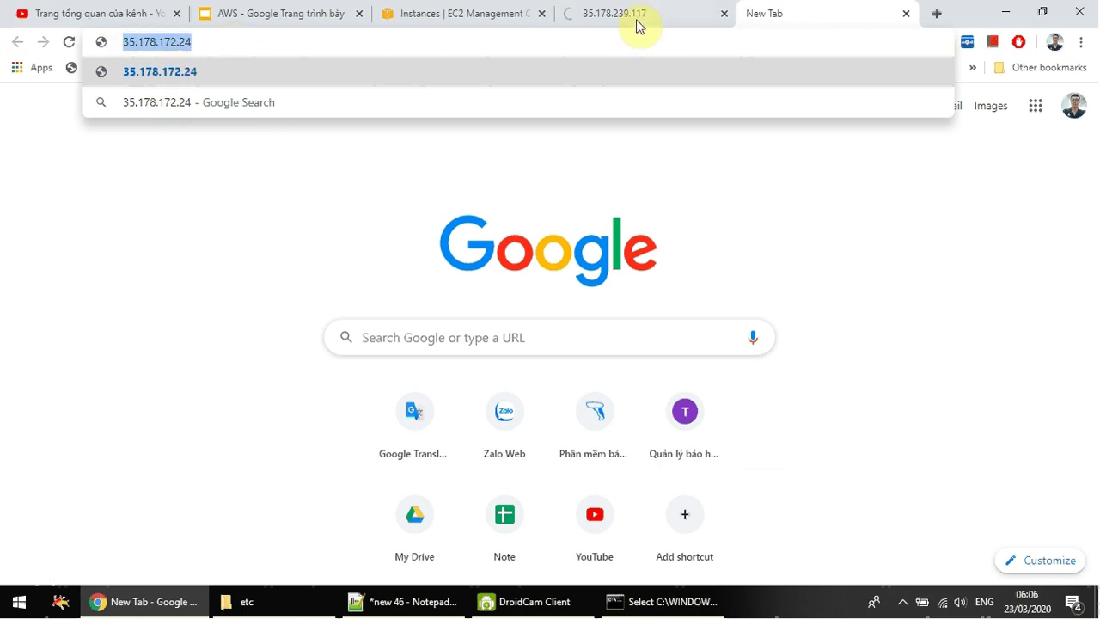
{"action": "left_click", "coordinate": [724, 13]}
{"action": "left_click", "coordinate": [284, 46]}
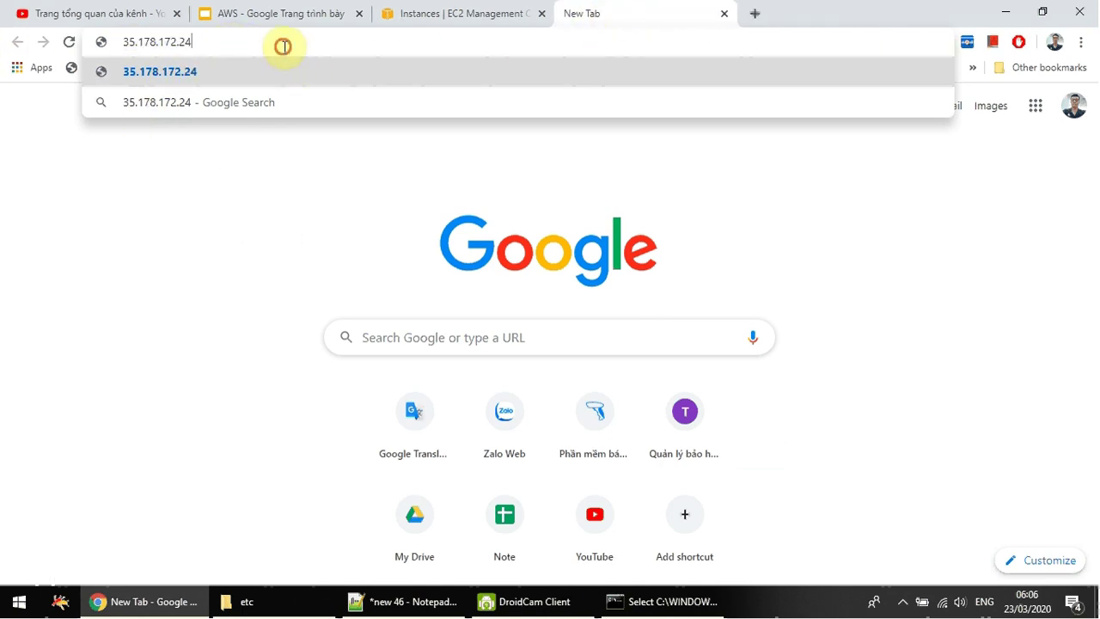
{"action": "key", "text": "Return"}
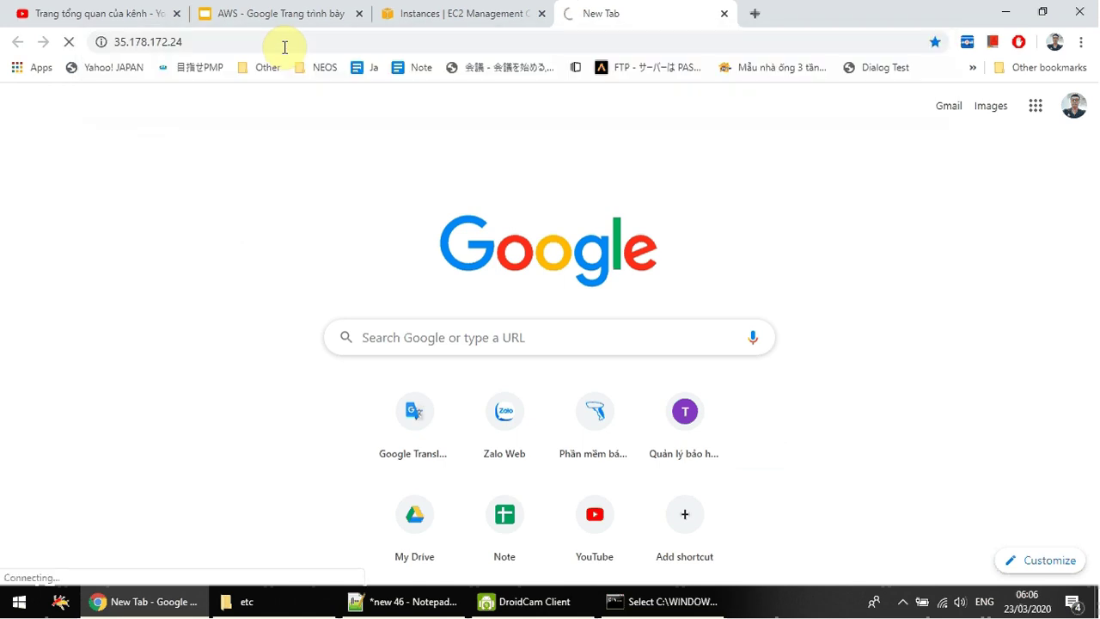
{"action": "left_click_drag", "start_coordinate": [53, 130], "coordinate": [640, 348]}
{"action": "left_click", "coordinate": [640, 348]}
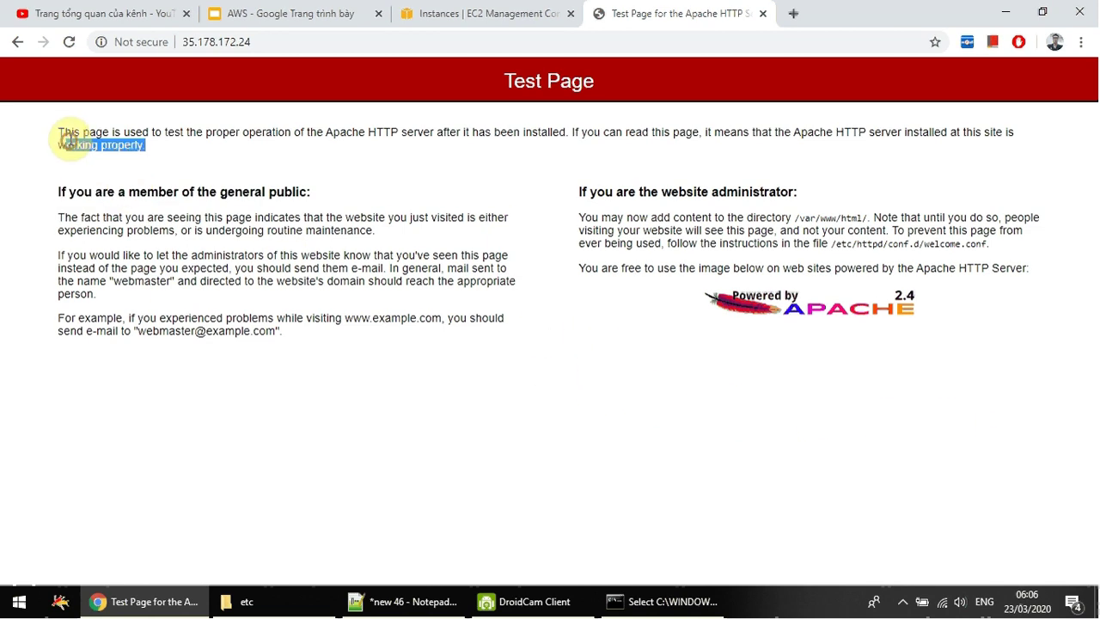
Allocate a new Elastic IP address from Amazon's pool of IPv4 addresses in the EC2 console
{"action": "left_click", "coordinate": [491, 14]}
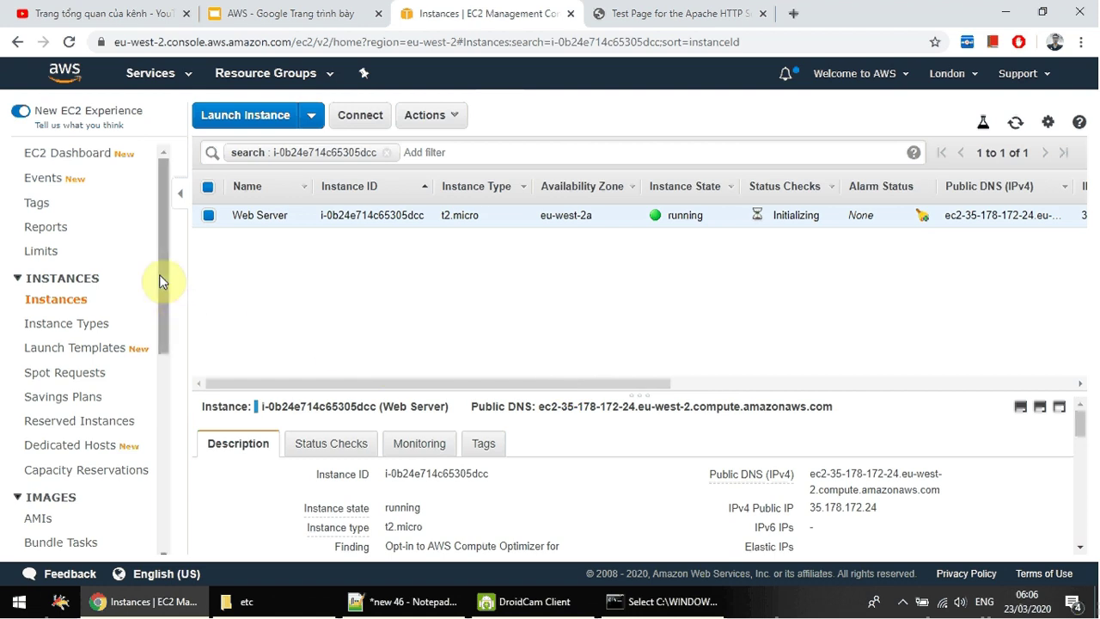
{"action": "scroll", "coordinate": [159, 275], "scroll_direction": "down", "scroll_amount": 2}
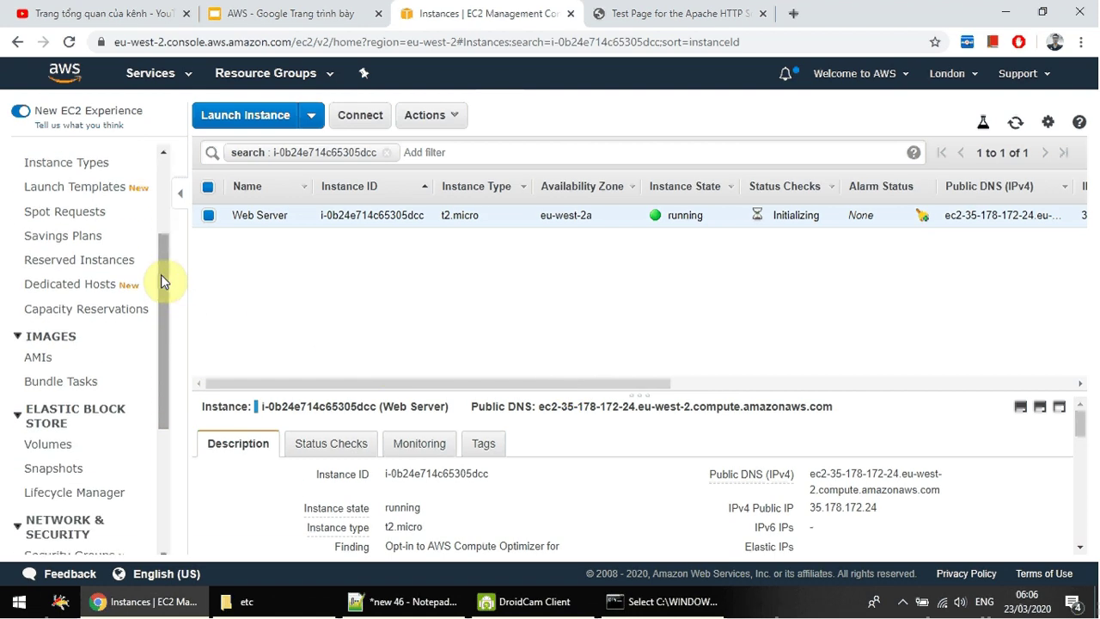
{"action": "scroll", "coordinate": [160, 274], "scroll_direction": "down", "scroll_amount": 3}
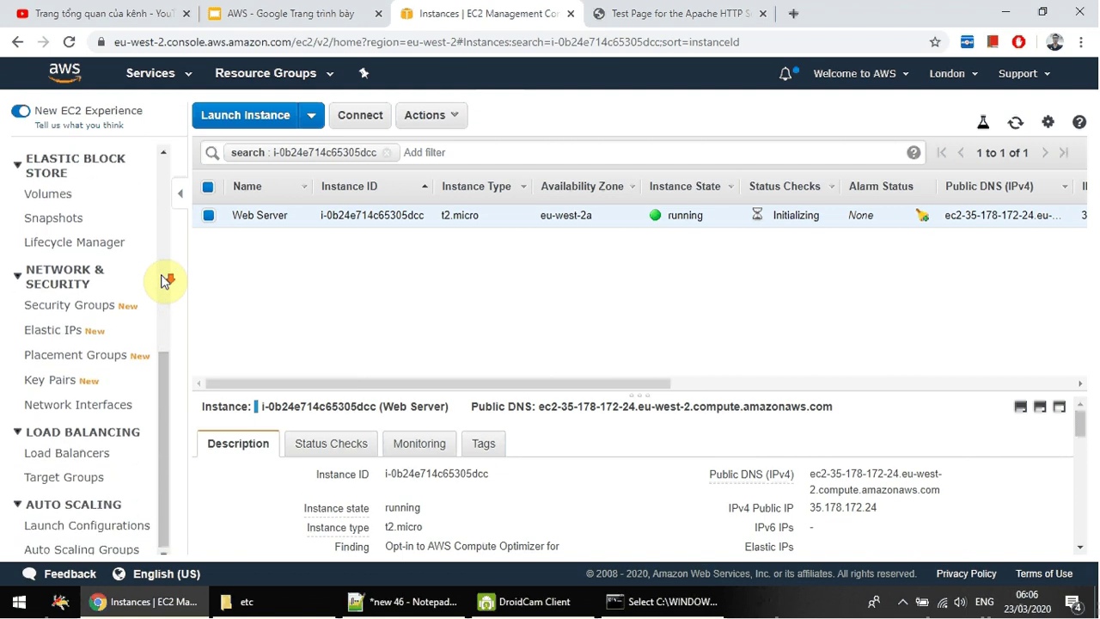
{"action": "left_click", "coordinate": [53, 335]}
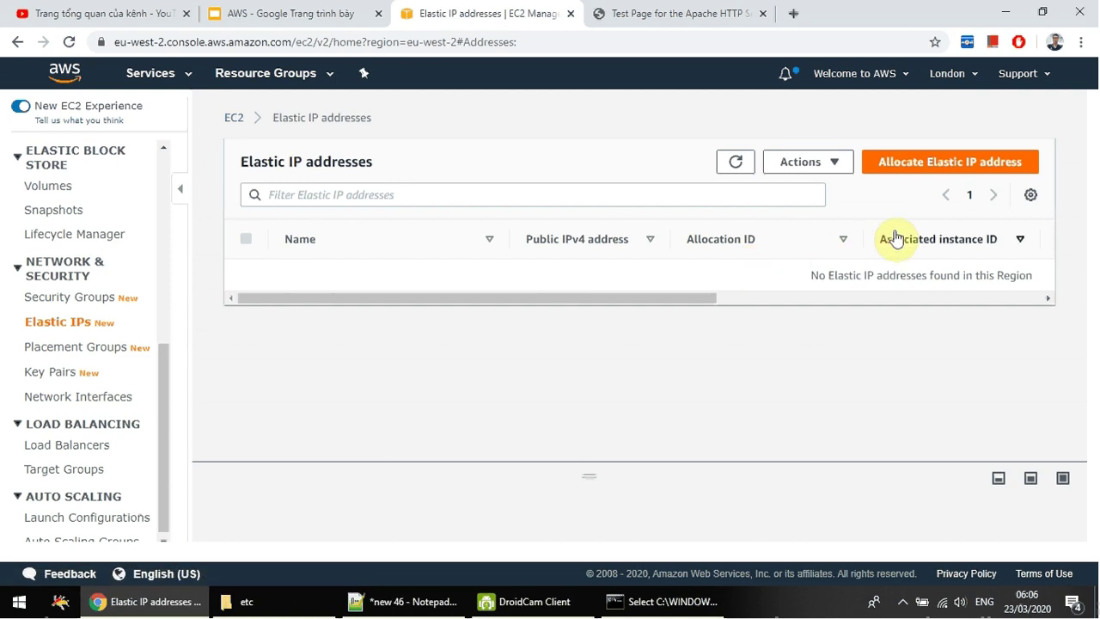
{"action": "left_click", "coordinate": [951, 167]}
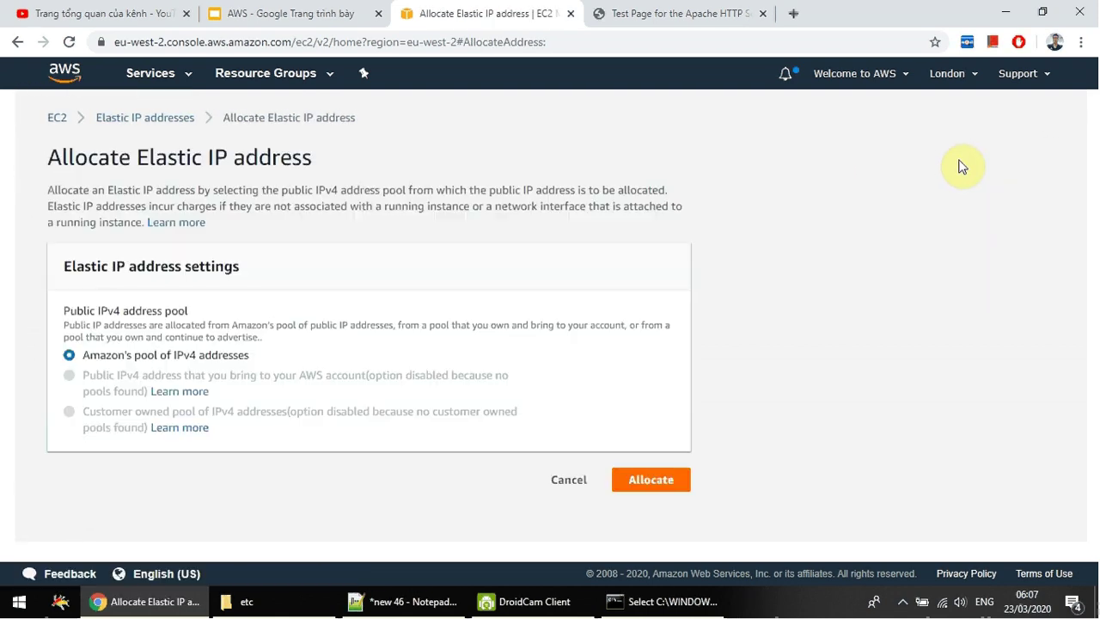
{"action": "left_click_drag", "start_coordinate": [74, 355], "coordinate": [239, 356]}
{"action": "left_click", "coordinate": [659, 486]}
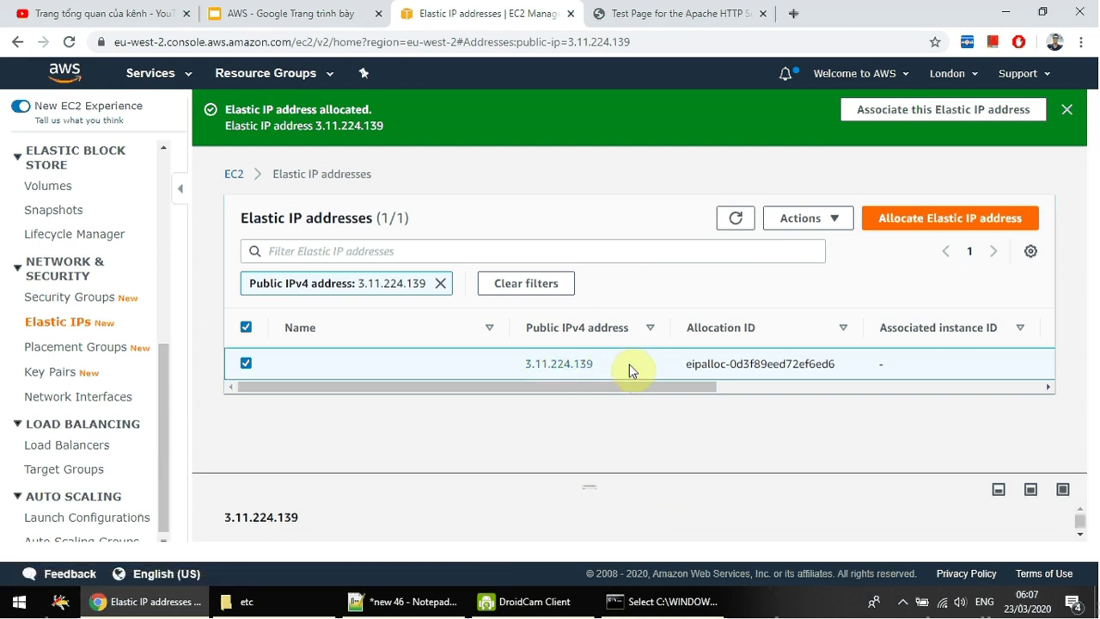
Associate the Elastic IP address 3.11.224.139 with the running Web Server instance
{"action": "left_click", "coordinate": [842, 222]}
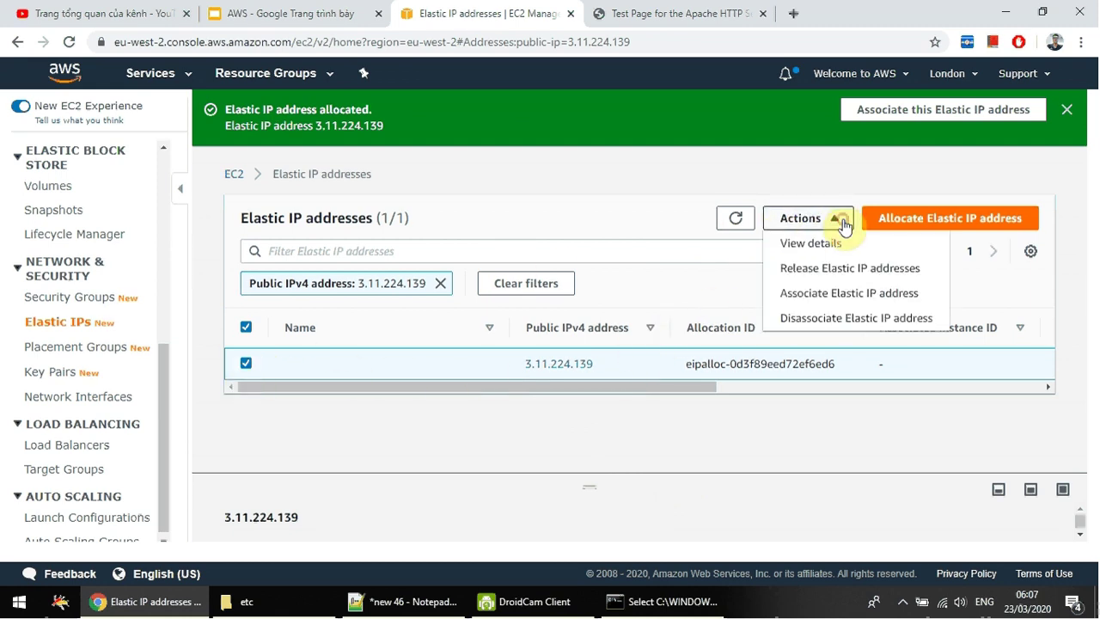
{"action": "left_click", "coordinate": [903, 297]}
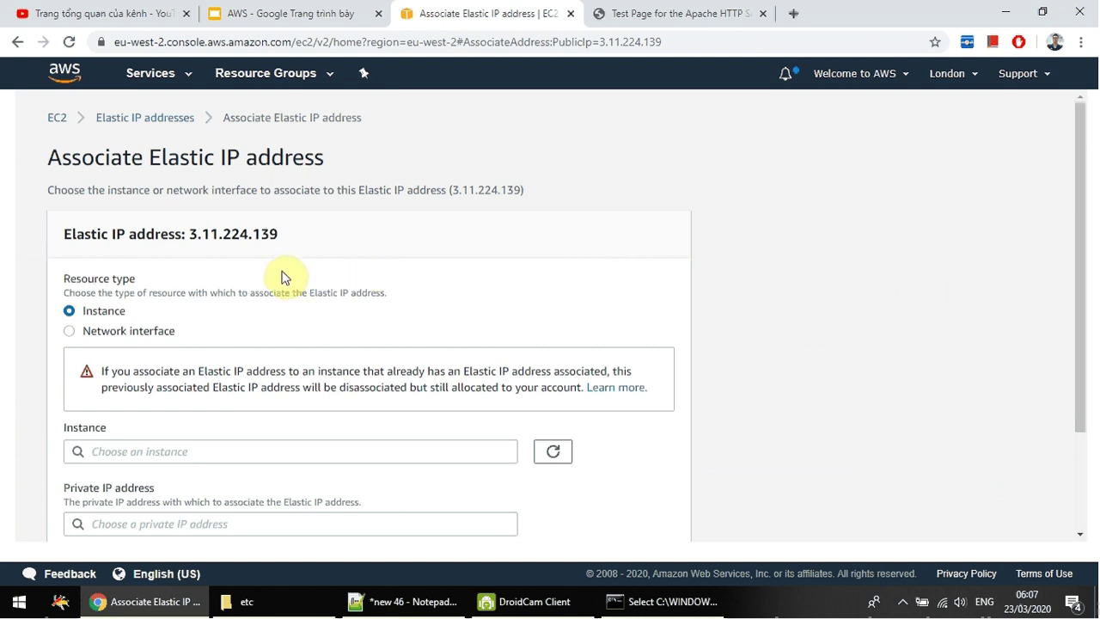
{"action": "scroll", "coordinate": [287, 278], "scroll_direction": "down", "scroll_amount": 3}
{"action": "left_click", "coordinate": [484, 323]}
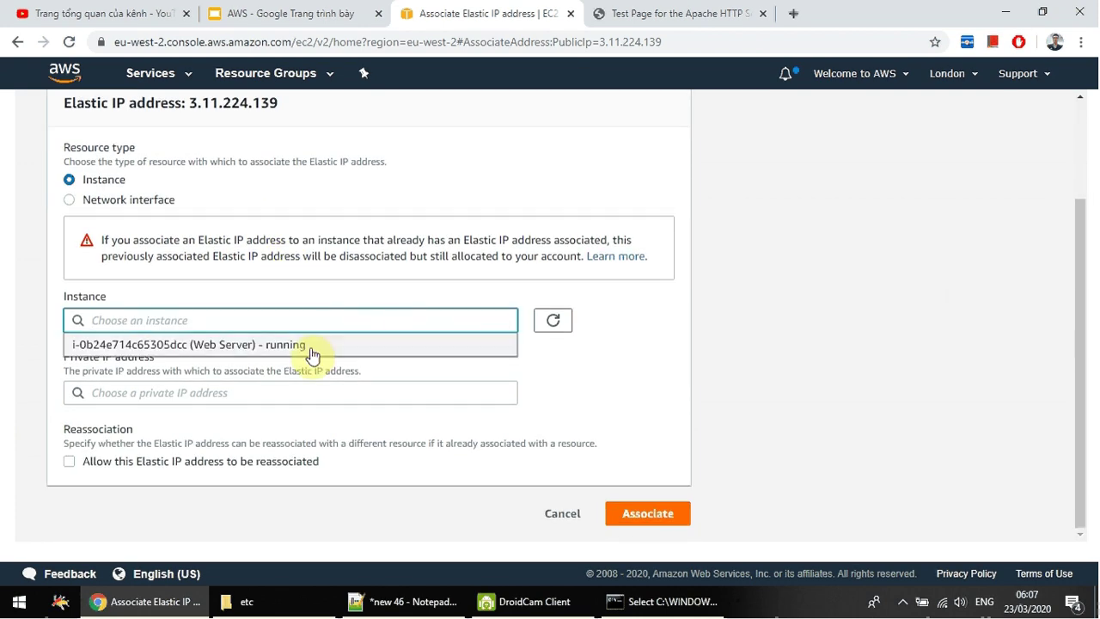
{"action": "left_click", "coordinate": [211, 345]}
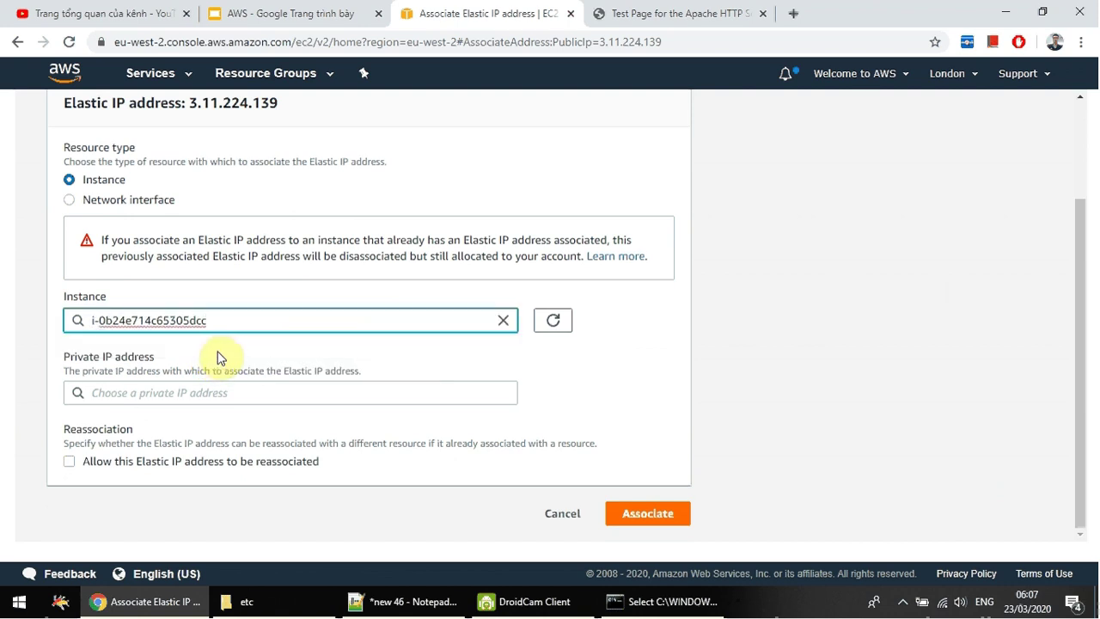
{"action": "left_click", "coordinate": [653, 519]}
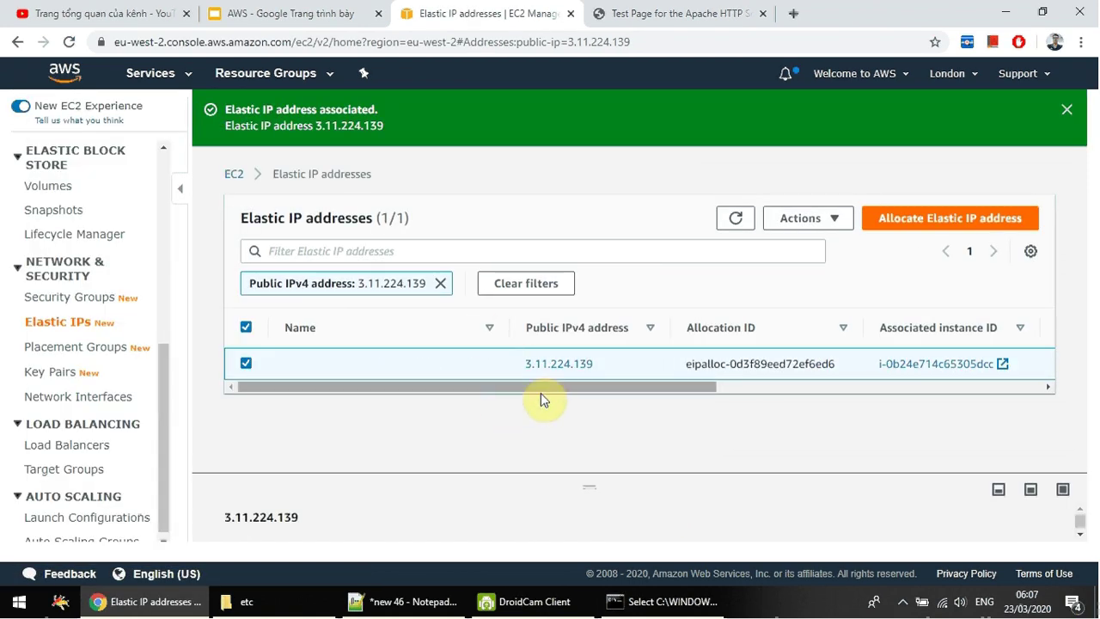
Examine the Elastic IP's association details, open its associated instance and compare the instance's public and Elastic IPs with the allocated address
{"action": "left_click_drag", "start_coordinate": [551, 379], "coordinate": [726, 388]}
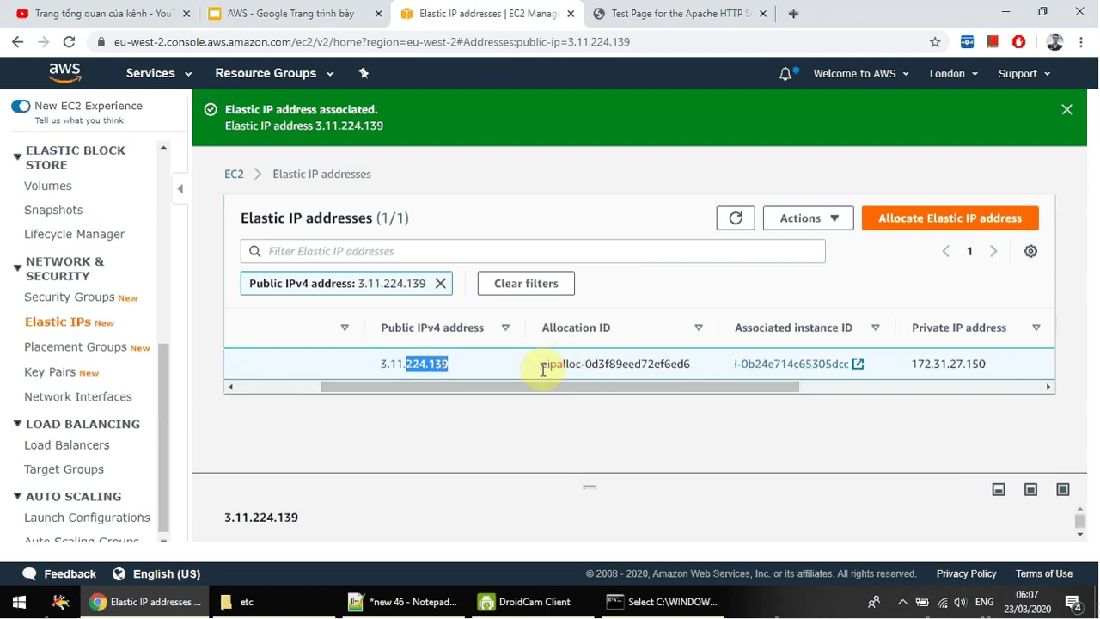
{"action": "left_click", "coordinate": [541, 365]}
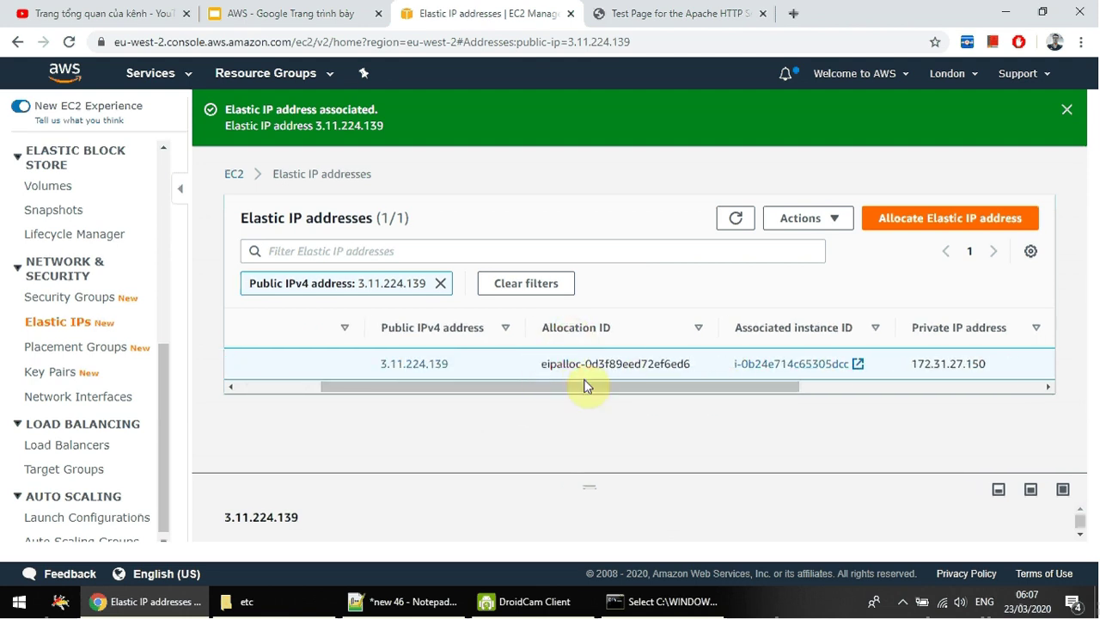
{"action": "left_click_drag", "start_coordinate": [585, 387], "coordinate": [663, 393]}
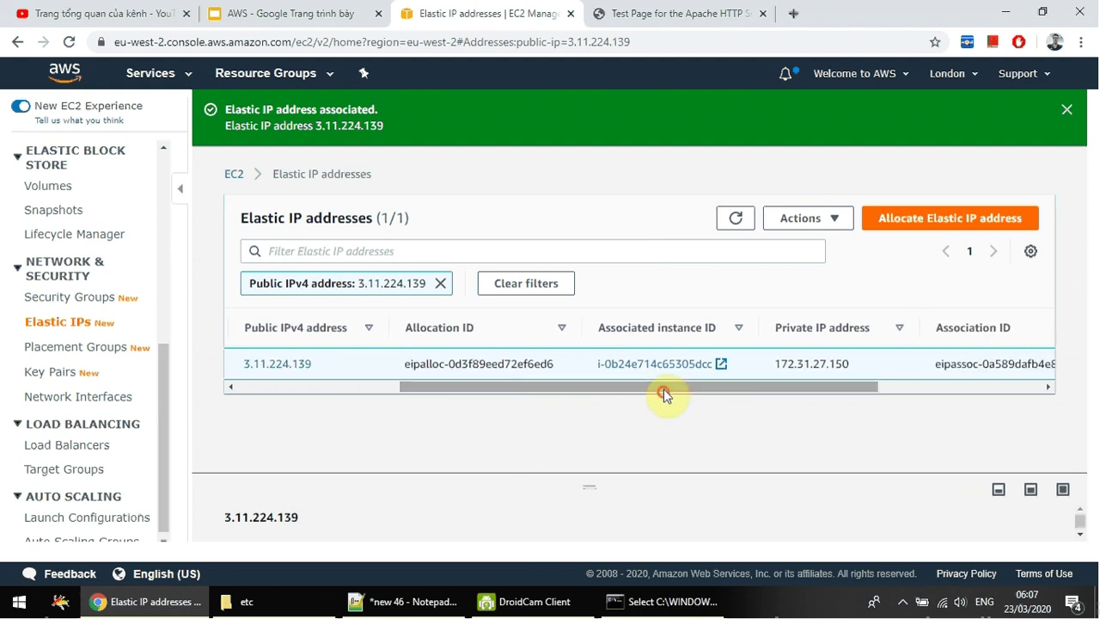
{"action": "left_click", "coordinate": [703, 365]}
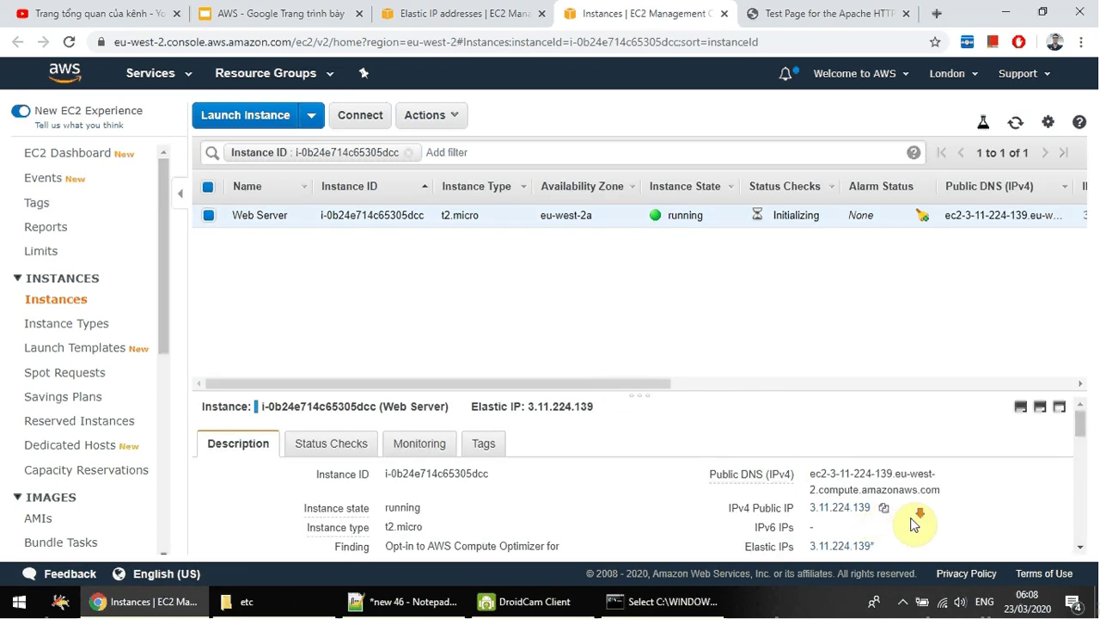
{"action": "scroll", "coordinate": [874, 526], "scroll_direction": "down", "scroll_amount": 2}
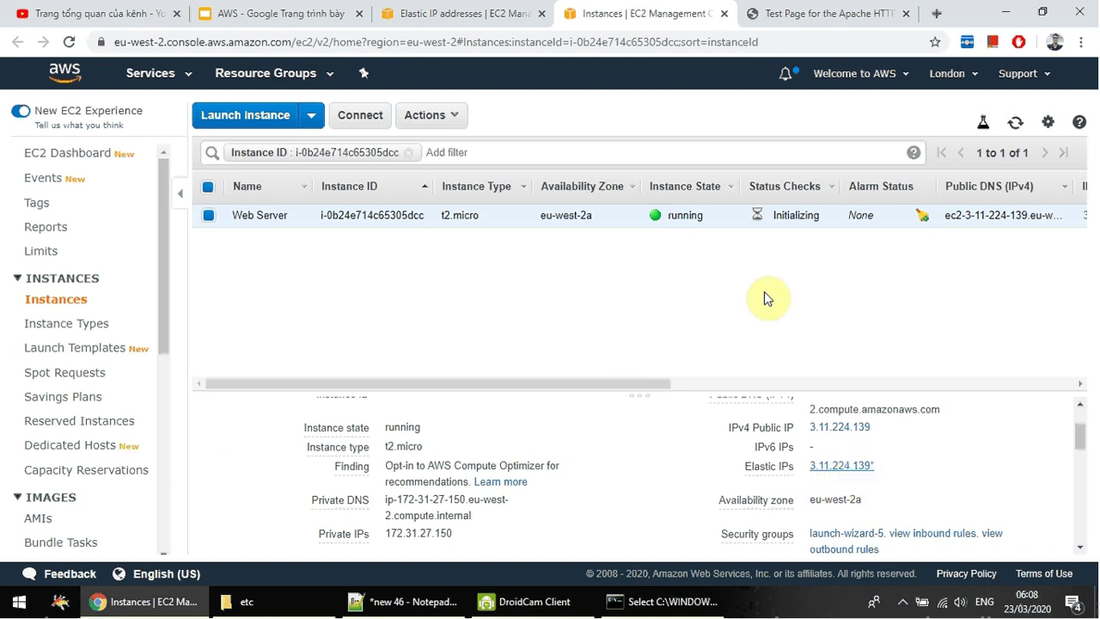
{"action": "left_click", "coordinate": [469, 13]}
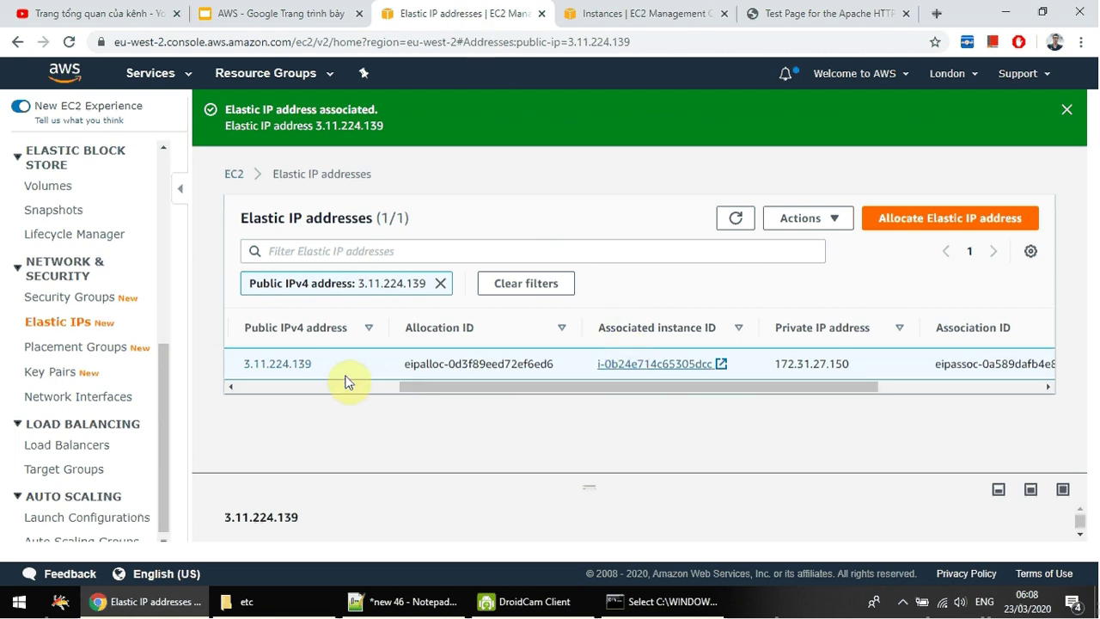
{"action": "left_click", "coordinate": [654, 17]}
Copy the instance's IPv4 public IP, close the old test page tab and load 3.11.224.139 in a new browser tab
{"action": "mouse_move", "coordinate": [760, 471]}
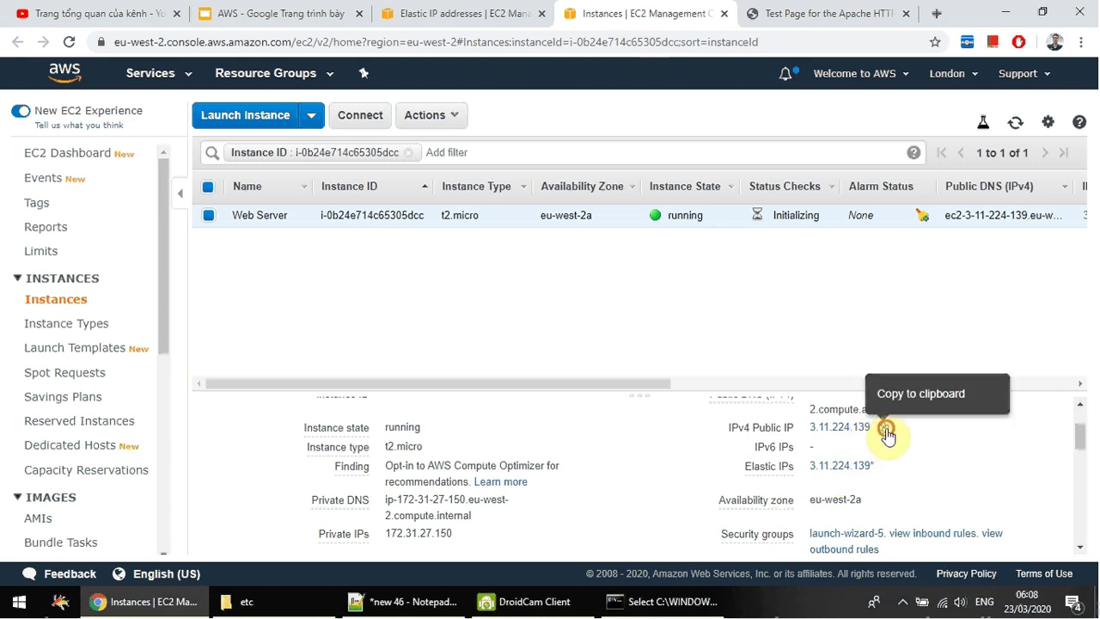
{"action": "left_click", "coordinate": [883, 428]}
{"action": "left_click", "coordinate": [830, 15]}
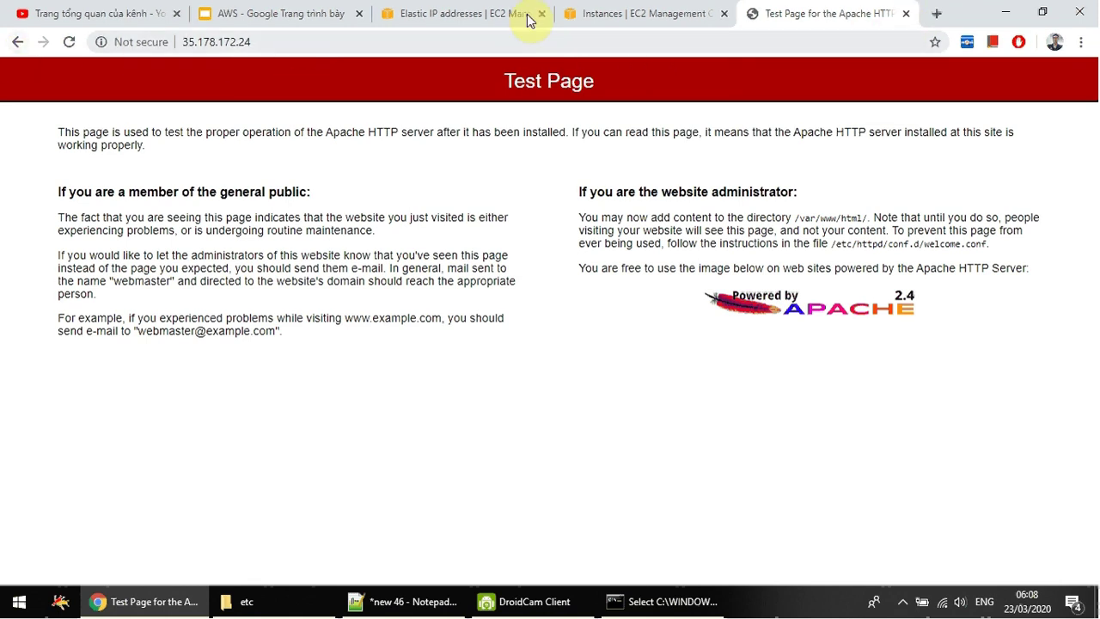
{"action": "left_click", "coordinate": [906, 14]}
{"action": "left_click", "coordinate": [794, 16]}
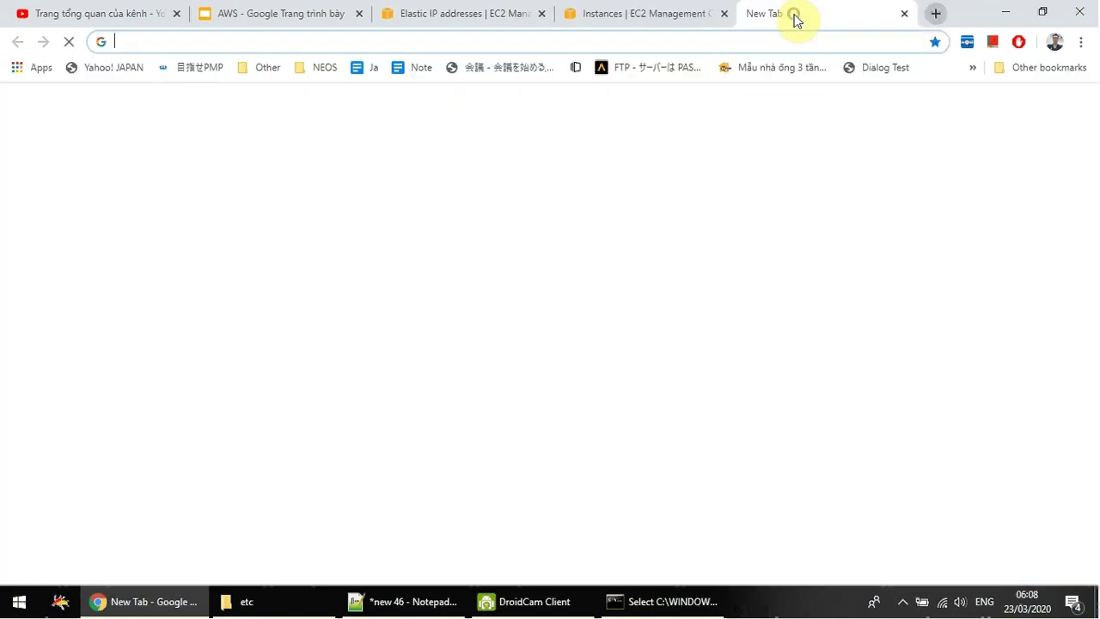
{"action": "key", "text": "ctrl+v"}
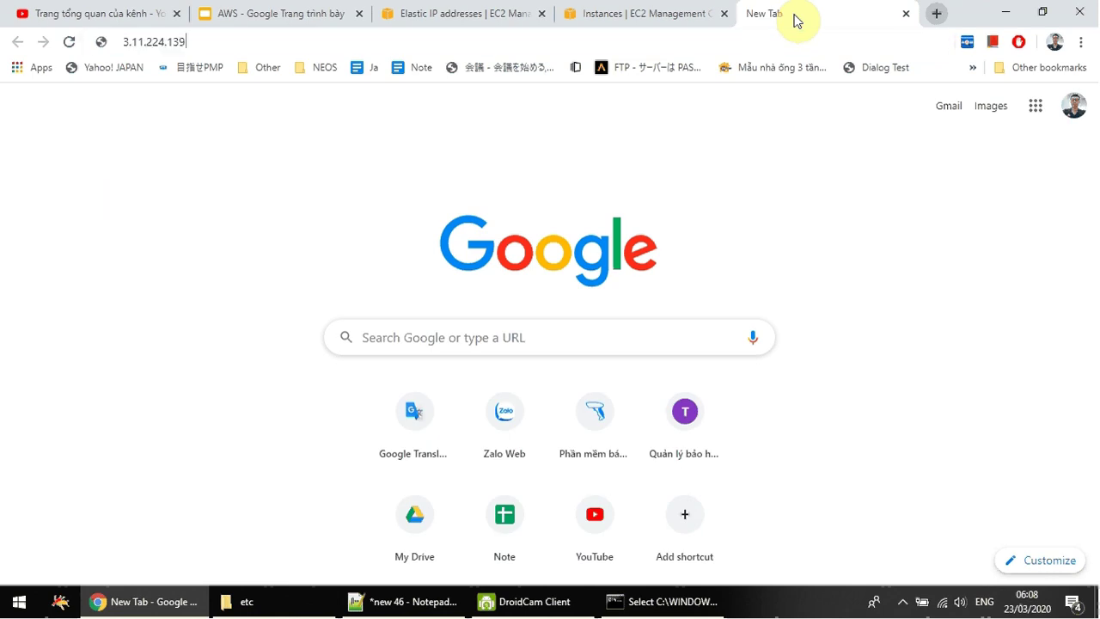
{"action": "key", "text": "Return"}
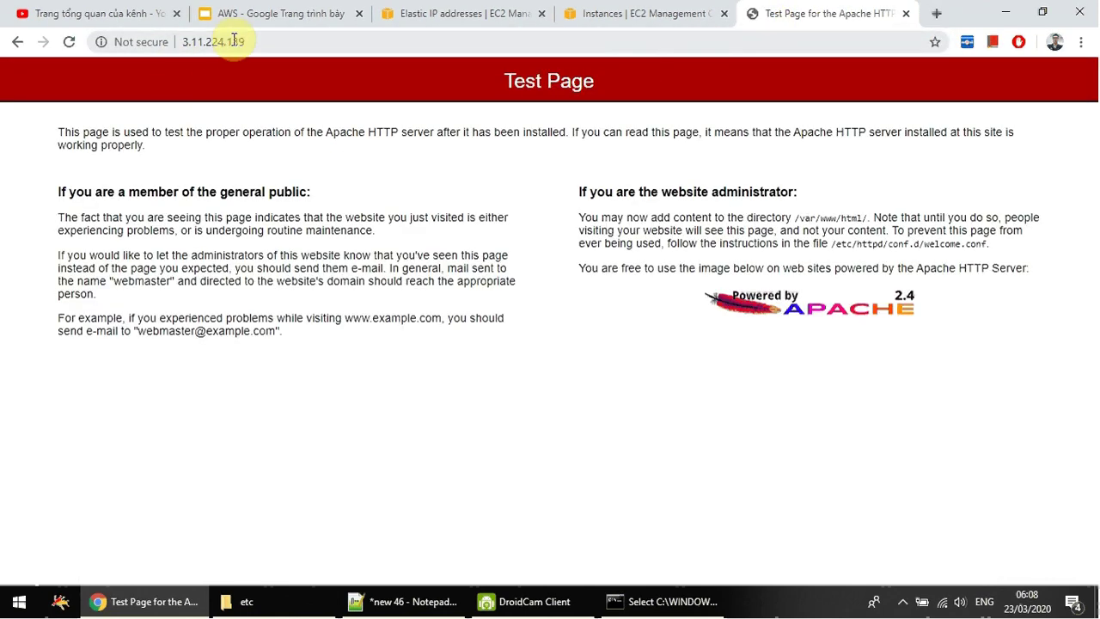
Return to the instance list and stop the Web Server instance
{"action": "left_click", "coordinate": [625, 15]}
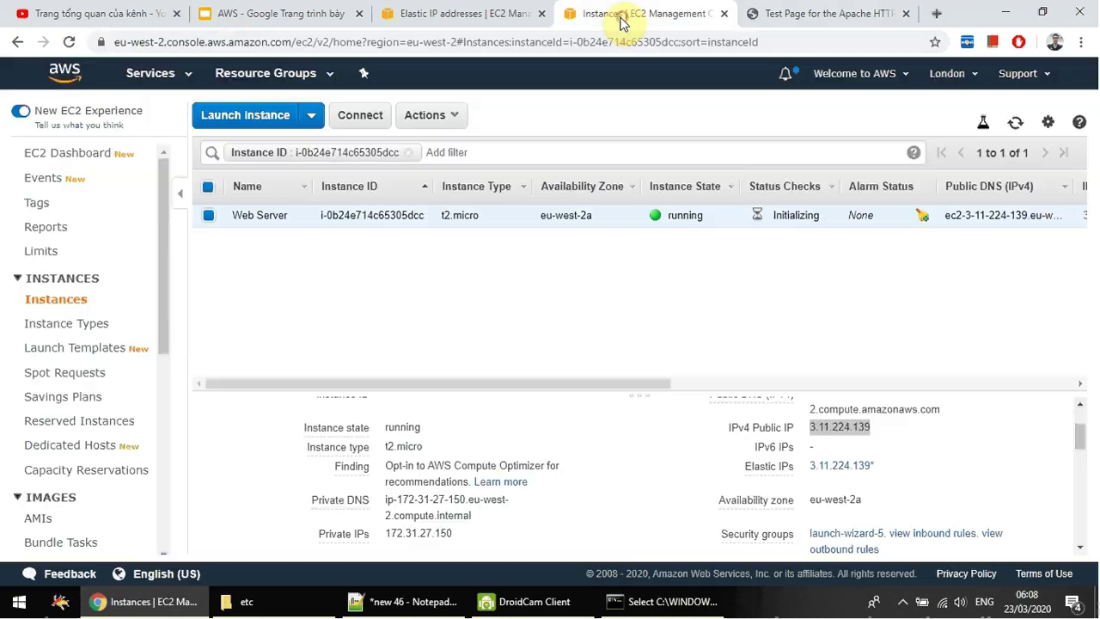
{"action": "left_click", "coordinate": [430, 116]}
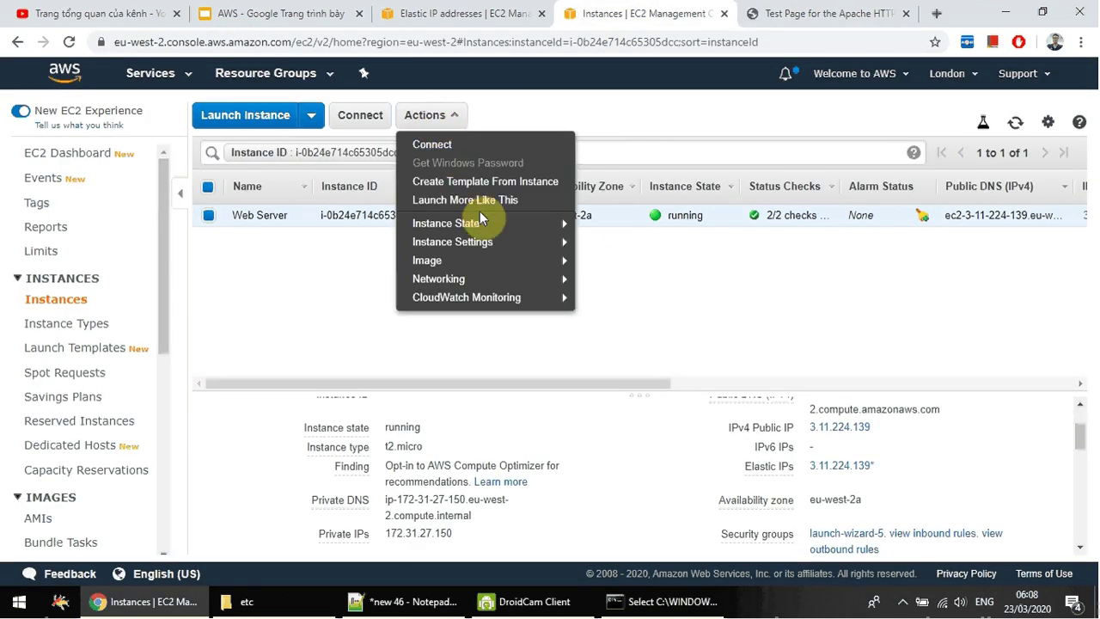
{"action": "mouse_move", "coordinate": [482, 228]}
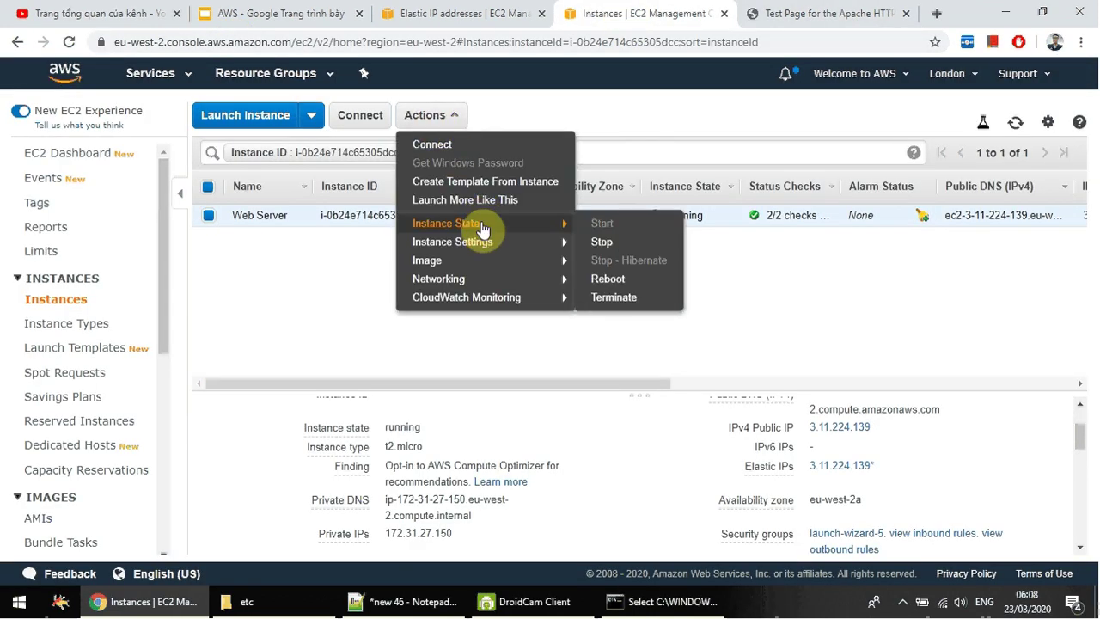
{"action": "left_click", "coordinate": [659, 250]}
{"action": "left_click", "coordinate": [743, 425]}
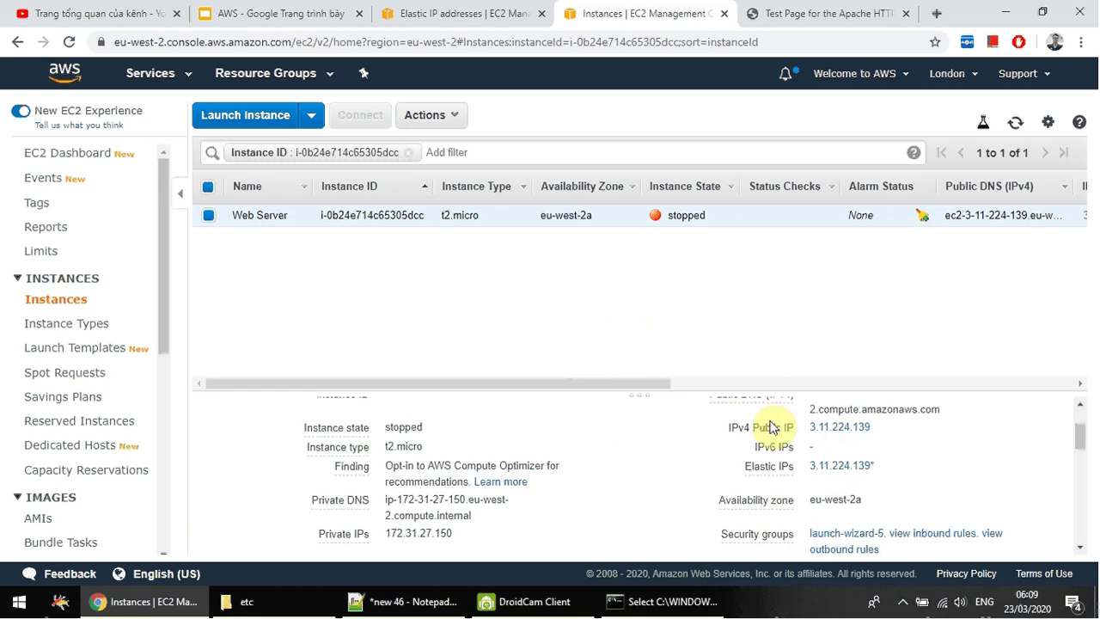
Review the stopped Web Server instance's IP details and start the instance again
{"action": "scroll", "coordinate": [668, 434], "scroll_direction": "up", "scroll_amount": 3}
{"action": "scroll", "coordinate": [679, 439], "scroll_direction": "down", "scroll_amount": 3}
{"action": "scroll", "coordinate": [684, 438], "scroll_direction": "up", "scroll_amount": 2}
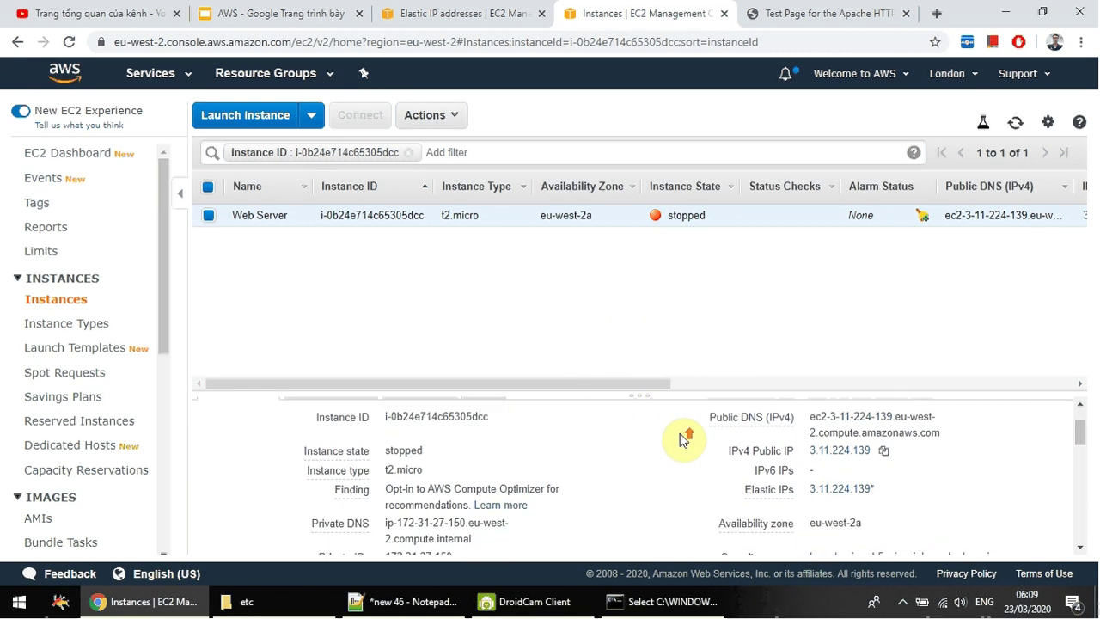
{"action": "left_click", "coordinate": [434, 116]}
{"action": "mouse_move", "coordinate": [479, 224]}
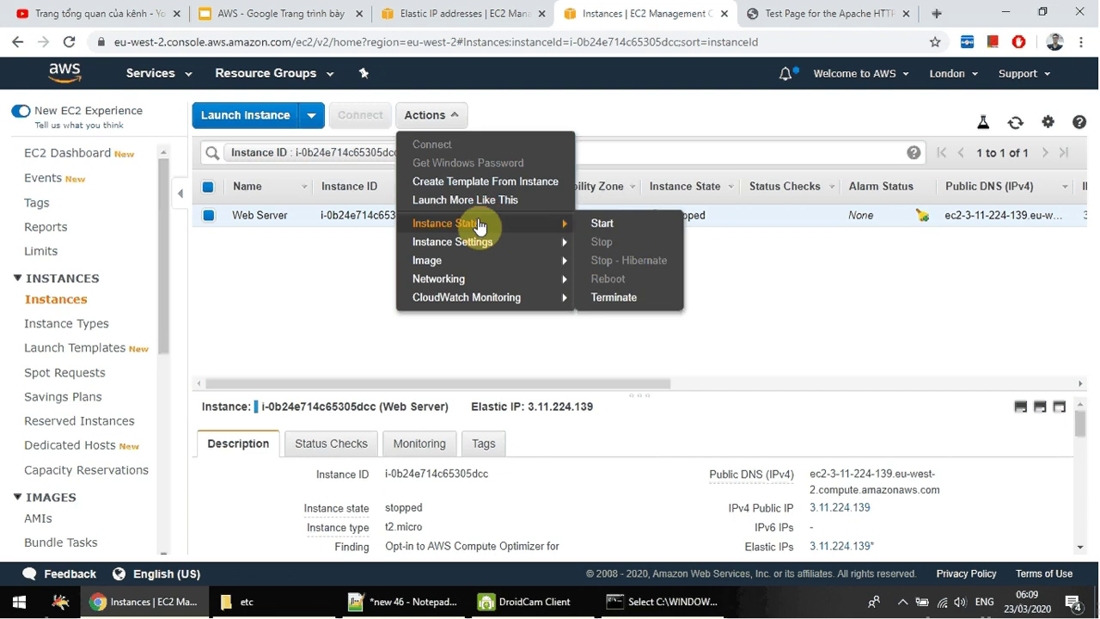
{"action": "left_click", "coordinate": [623, 225]}
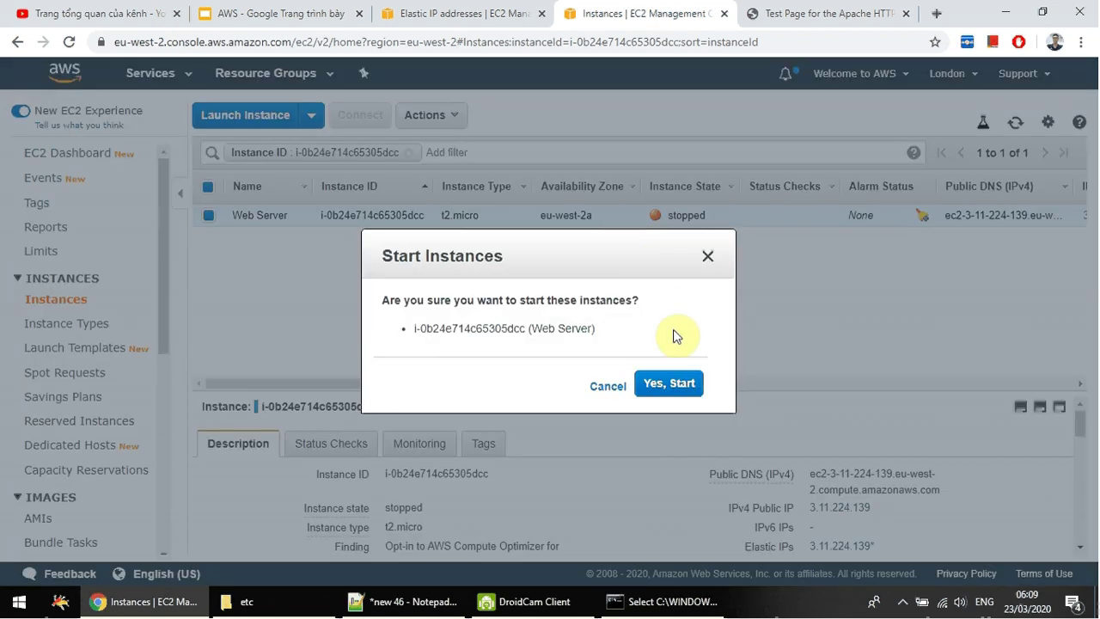
{"action": "left_click", "coordinate": [665, 383]}
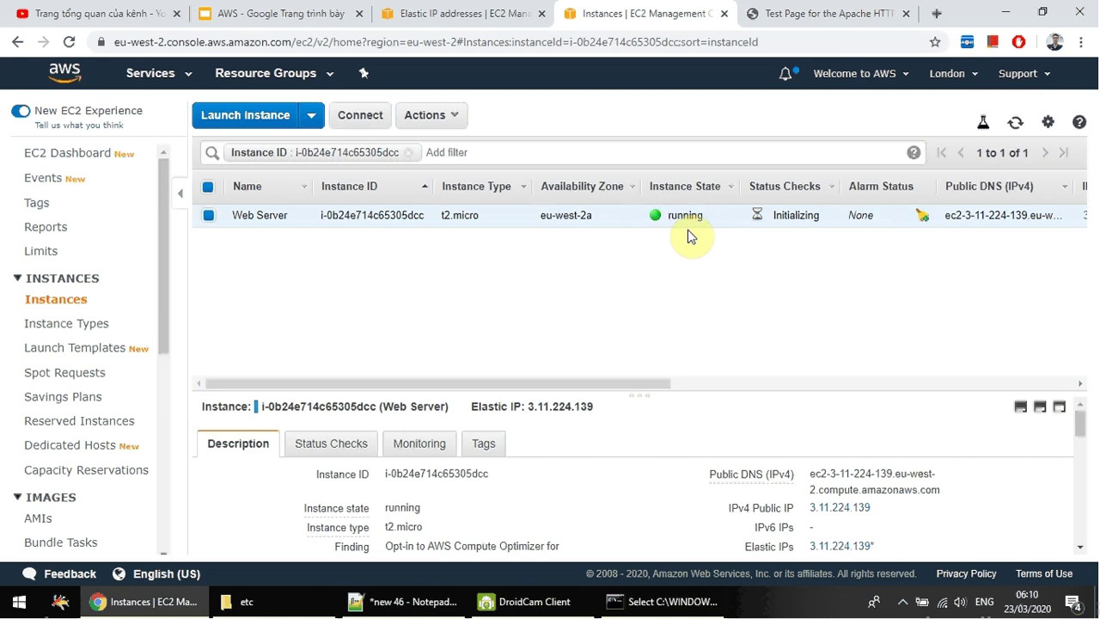
Check the restarted instance's IPv4 public IP and Elastic IP, and reload the test page at 3.11.224.139
{"action": "scroll", "coordinate": [889, 520], "scroll_direction": "down", "scroll_amount": 1}
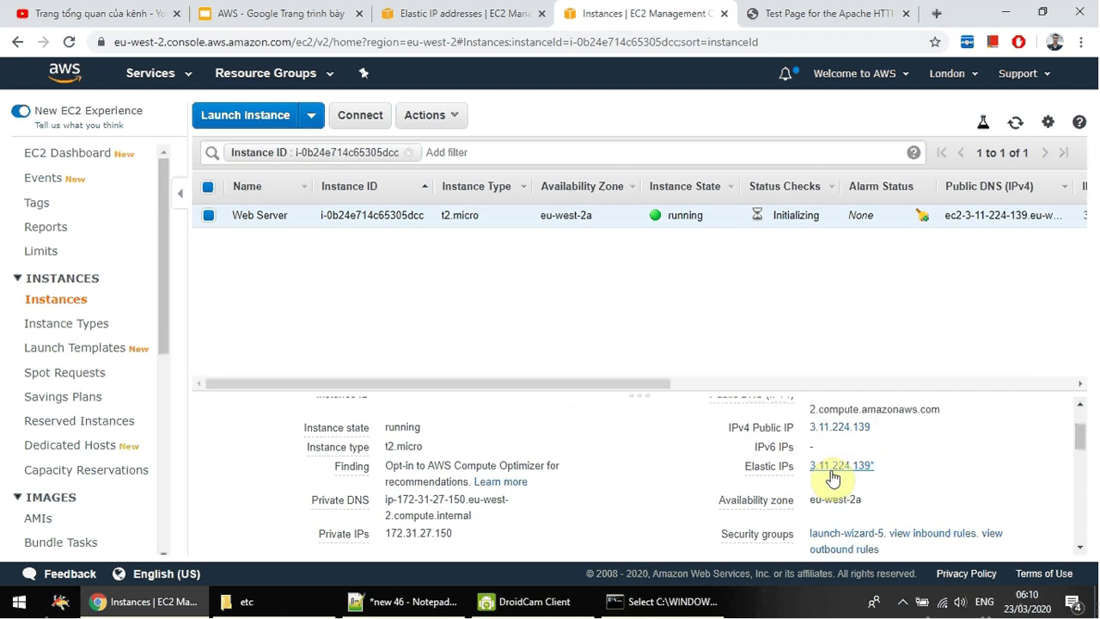
{"action": "mouse_move", "coordinate": [750, 480]}
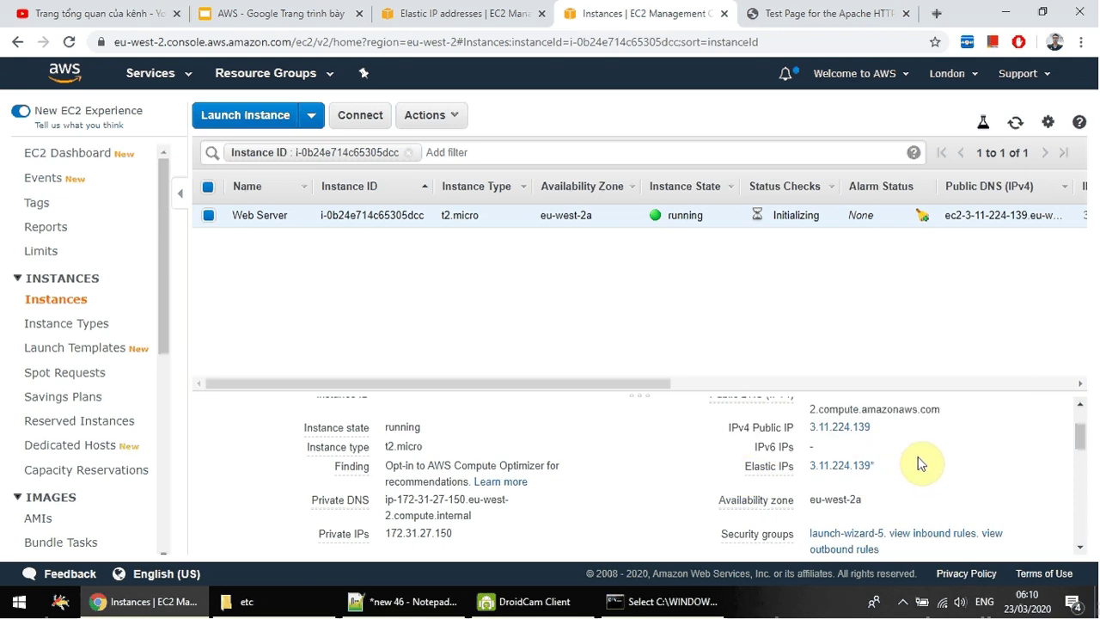
{"action": "left_click", "coordinate": [814, 10]}
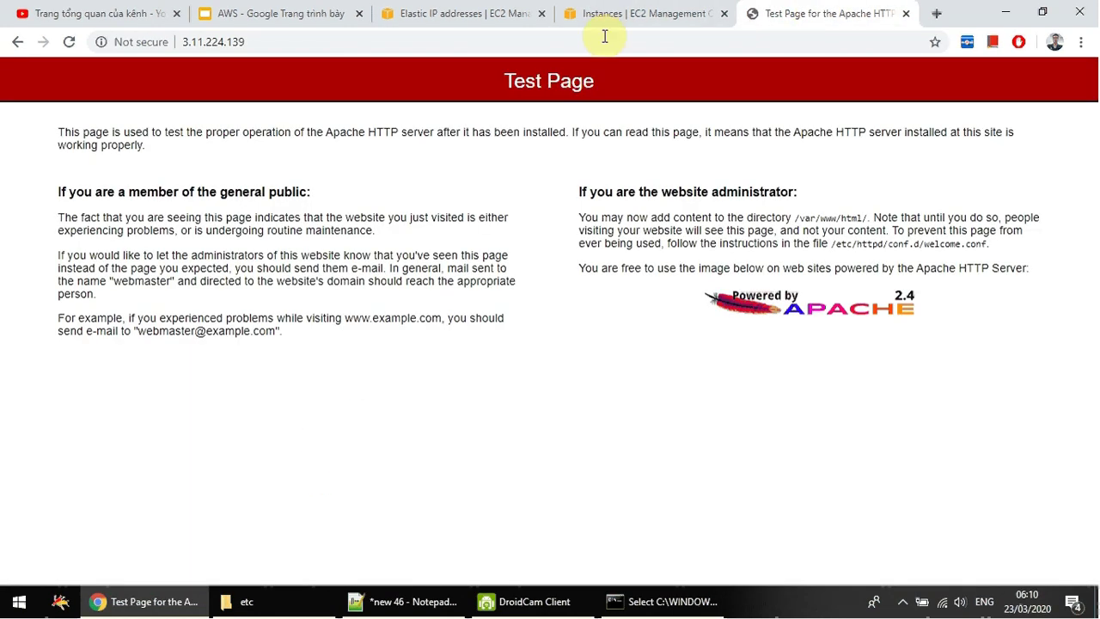
{"action": "left_click", "coordinate": [73, 41]}
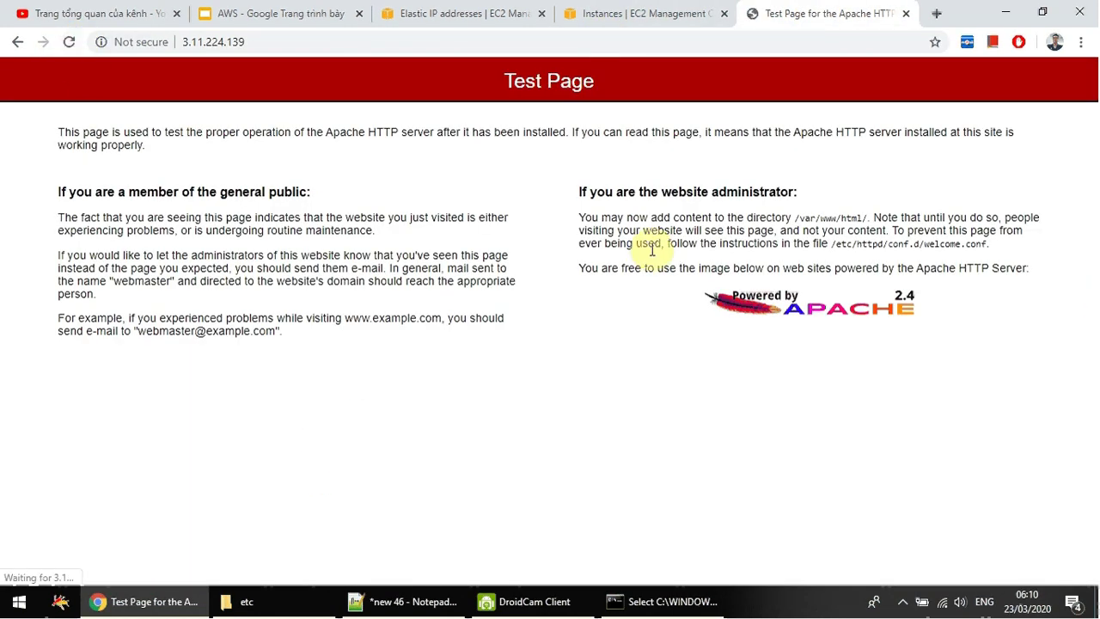
{"action": "left_click", "coordinate": [68, 41]}
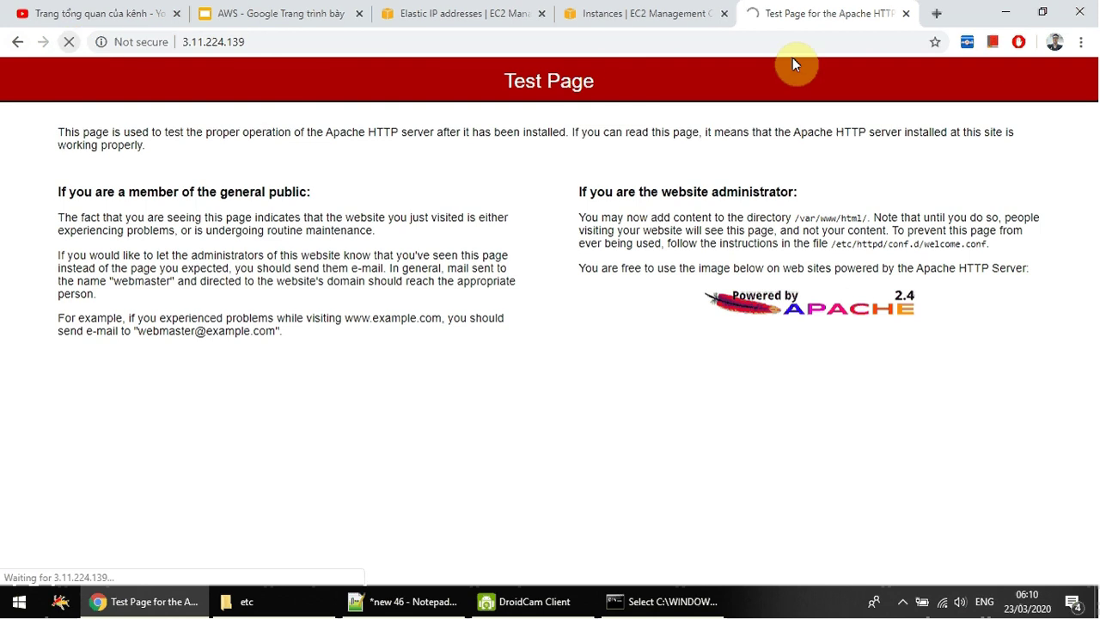
Return to the EC2 console's Elastic IP addresses and disassociate 3.11.224.139 from the Web Server instance
{"action": "left_click", "coordinate": [631, 14]}
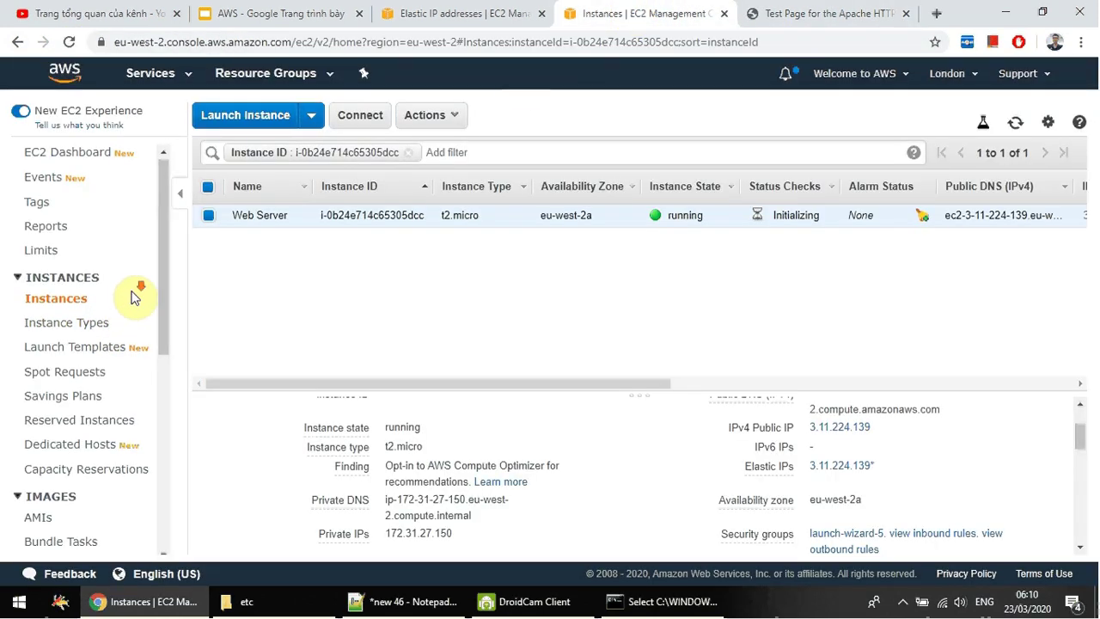
{"action": "scroll", "coordinate": [133, 297], "scroll_direction": "down", "scroll_amount": 3}
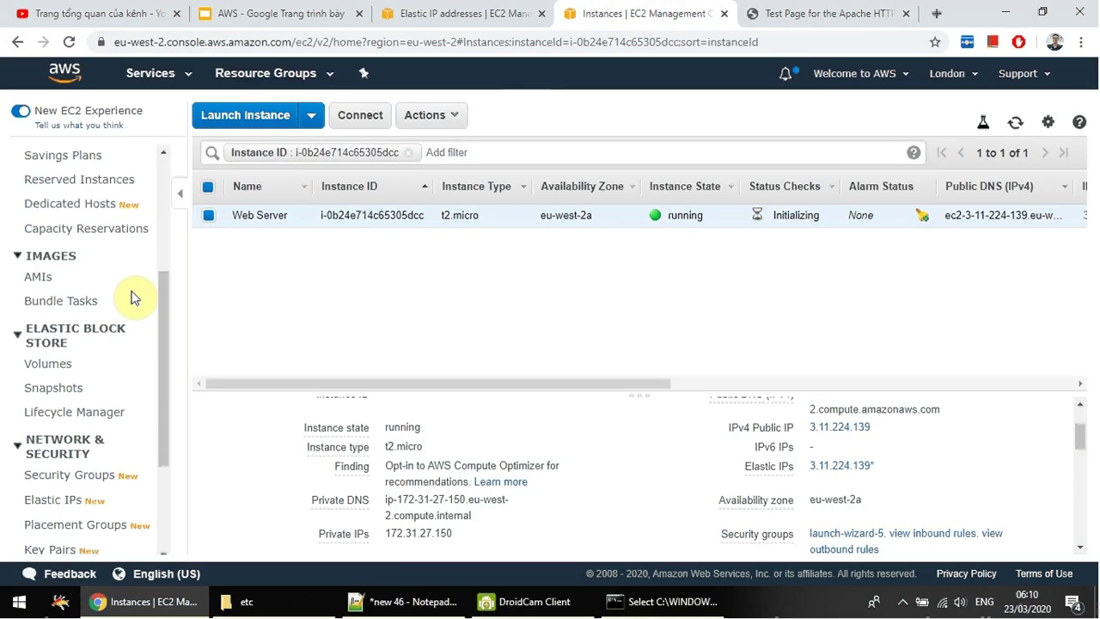
{"action": "scroll", "coordinate": [134, 296], "scroll_direction": "down", "scroll_amount": 2}
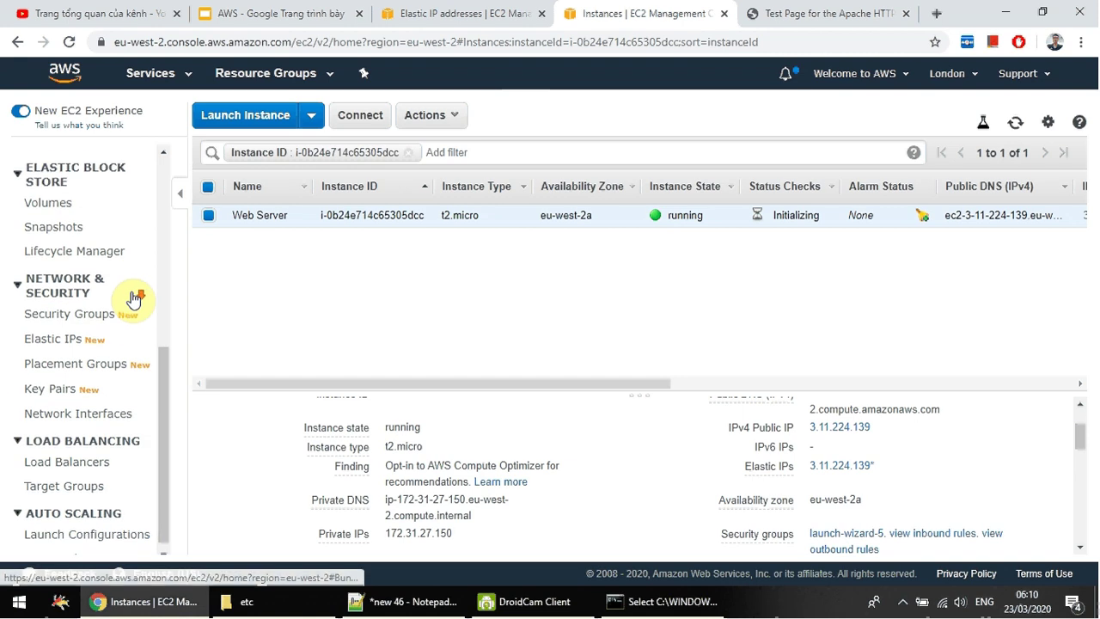
{"action": "left_click", "coordinate": [64, 342]}
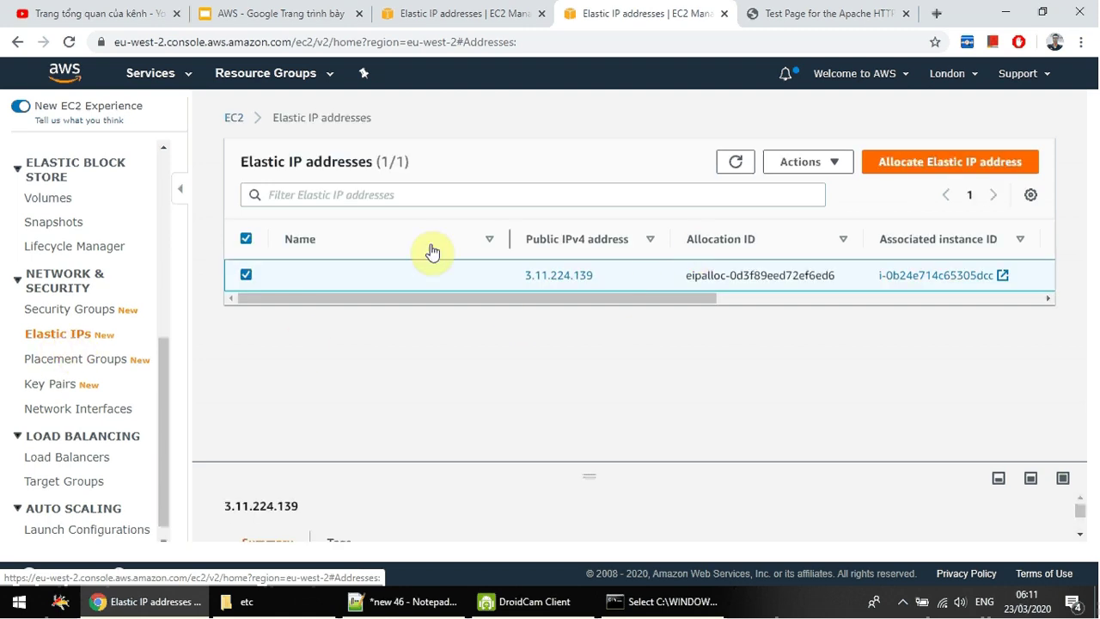
{"action": "left_click", "coordinate": [836, 163]}
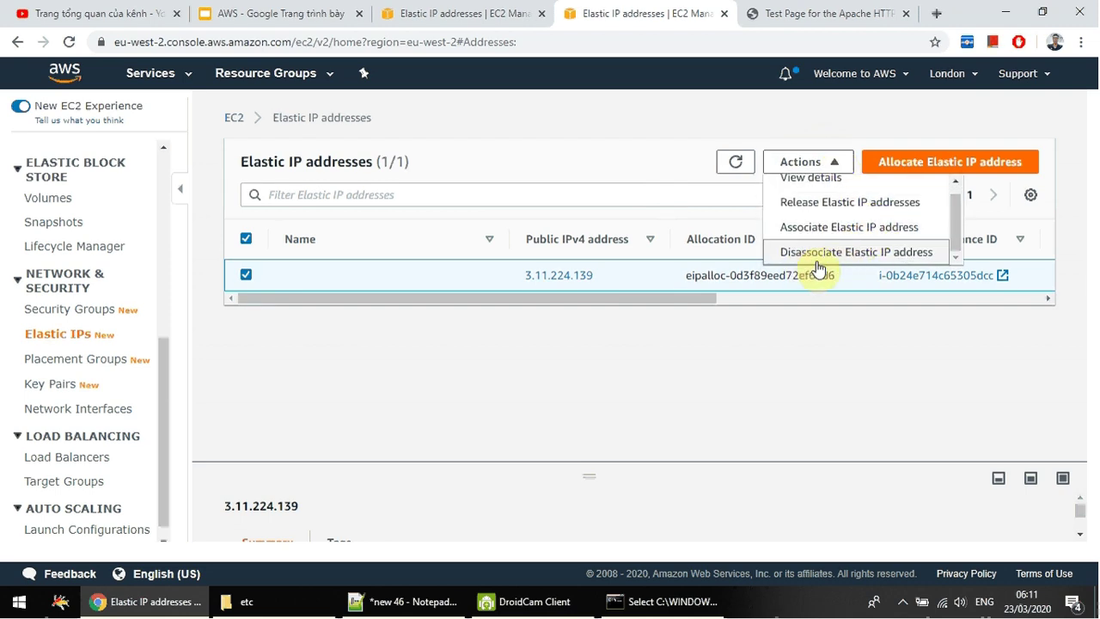
{"action": "left_click", "coordinate": [869, 255]}
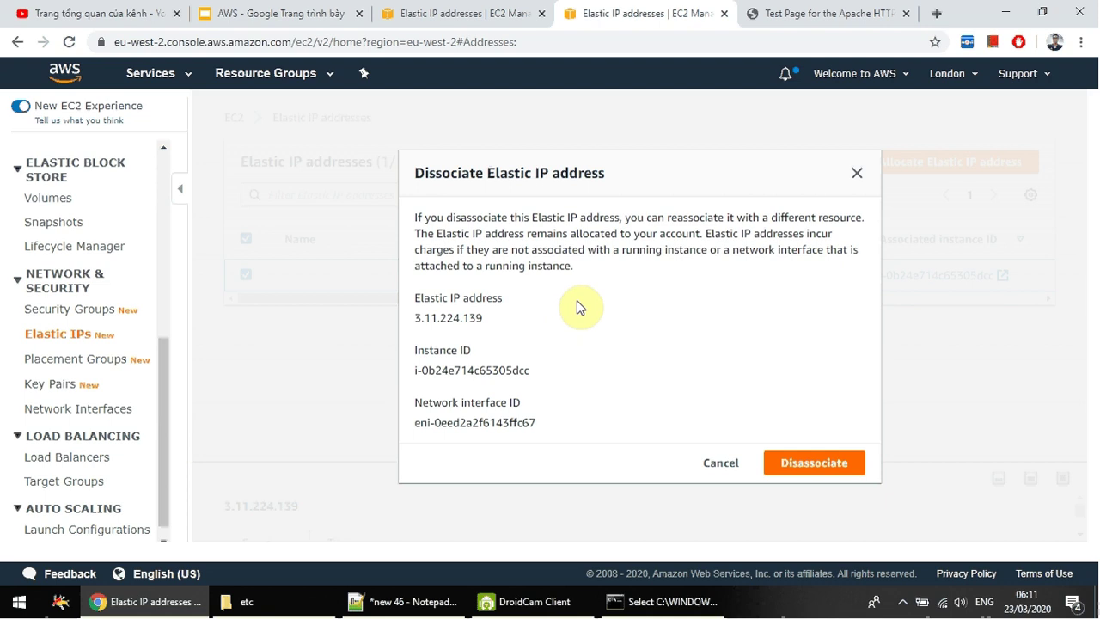
{"action": "left_click_drag", "start_coordinate": [407, 320], "coordinate": [491, 322]}
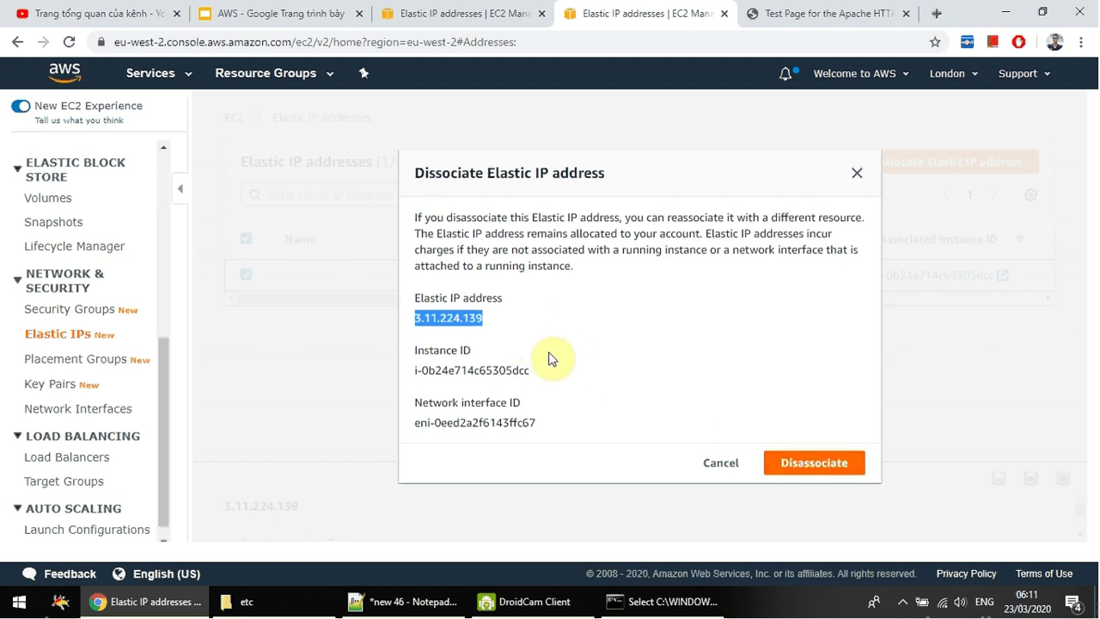
{"action": "left_click", "coordinate": [837, 465]}
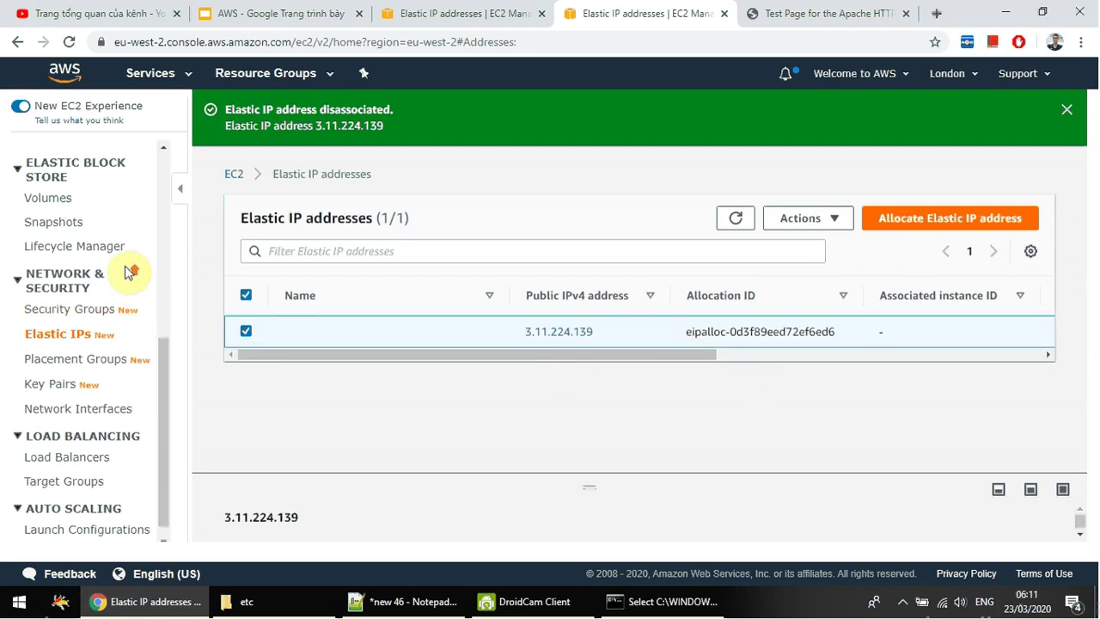
Check the Web Server instance's IPv4 public IP and compare it with the address of the open test page
{"action": "scroll", "coordinate": [124, 272], "scroll_direction": "up", "scroll_amount": 2}
{"action": "scroll", "coordinate": [125, 271], "scroll_direction": "up", "scroll_amount": 2}
{"action": "left_click", "coordinate": [54, 218]}
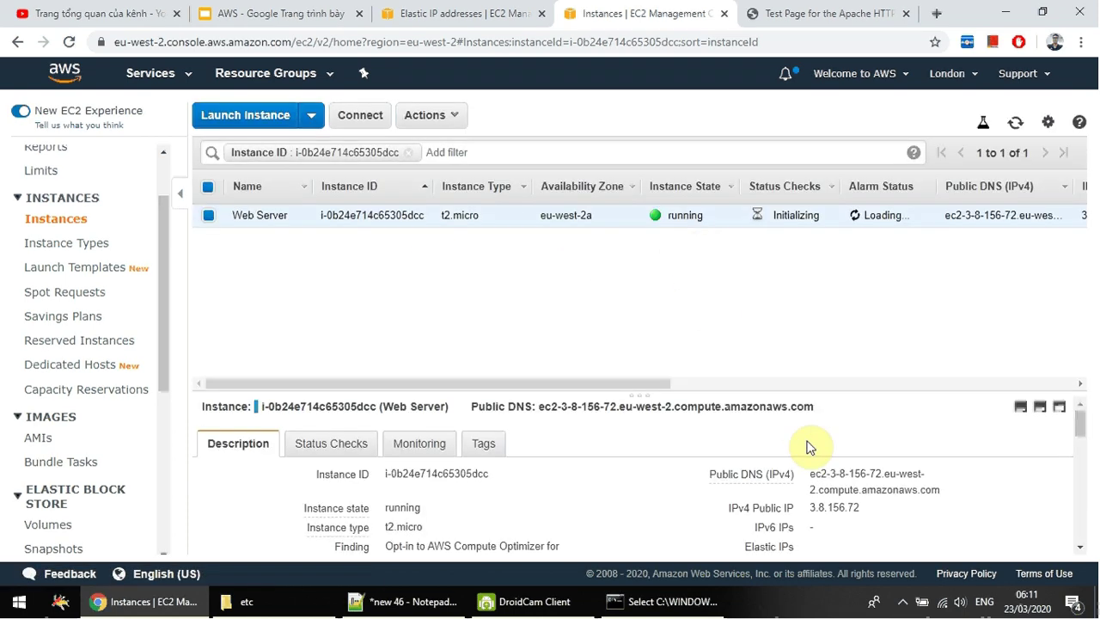
{"action": "double_click", "coordinate": [860, 509]}
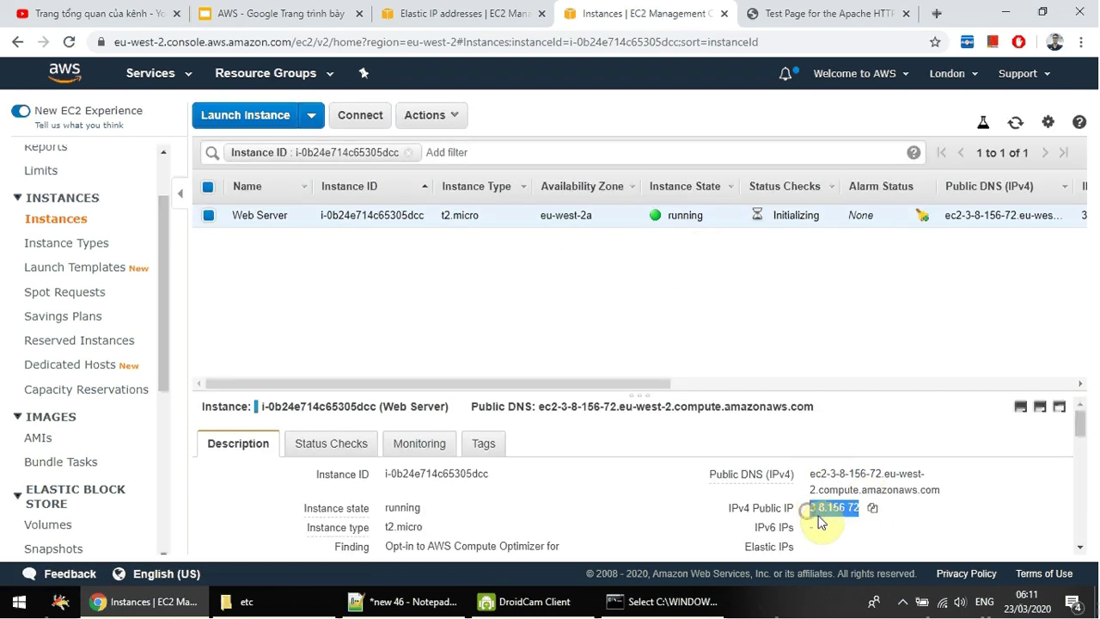
{"action": "left_click", "coordinate": [793, 13]}
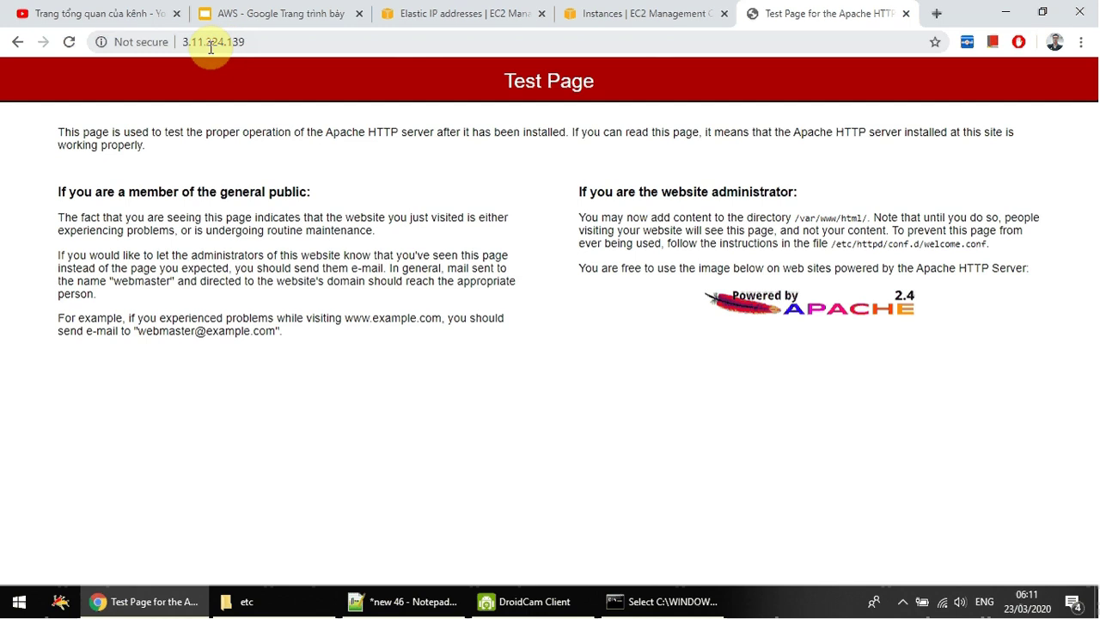
Return to the Elastic IP addresses in the EC2 console and release 3.11.224.139
{"action": "left_click", "coordinate": [605, 15]}
{"action": "scroll", "coordinate": [138, 348], "scroll_direction": "down", "scroll_amount": 4}
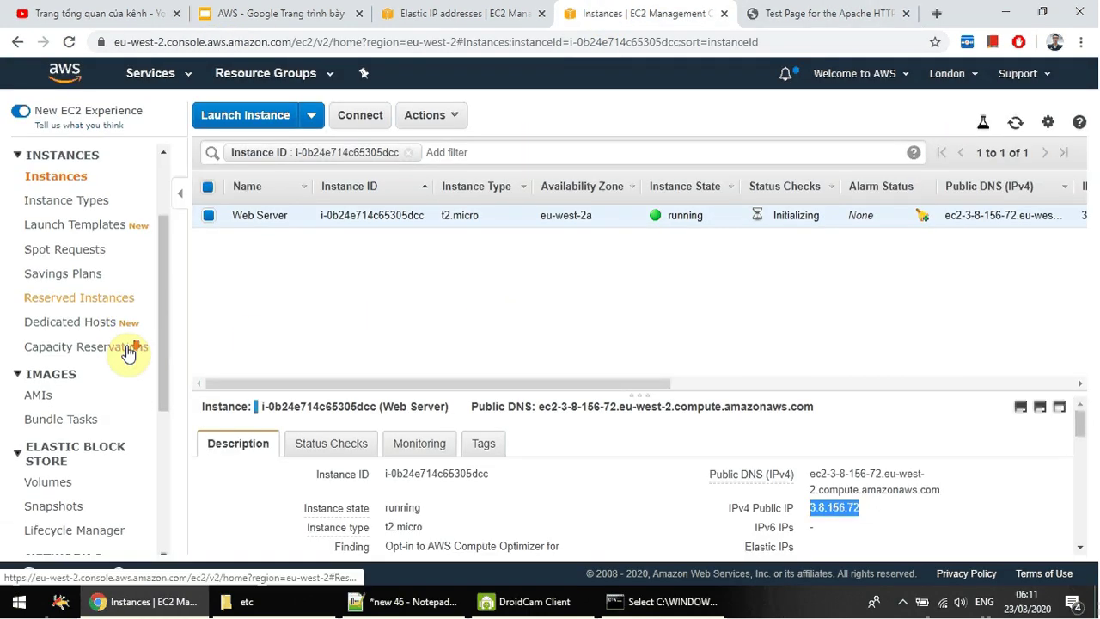
{"action": "scroll", "coordinate": [141, 344], "scroll_direction": "down", "scroll_amount": 2}
{"action": "left_click", "coordinate": [70, 337]}
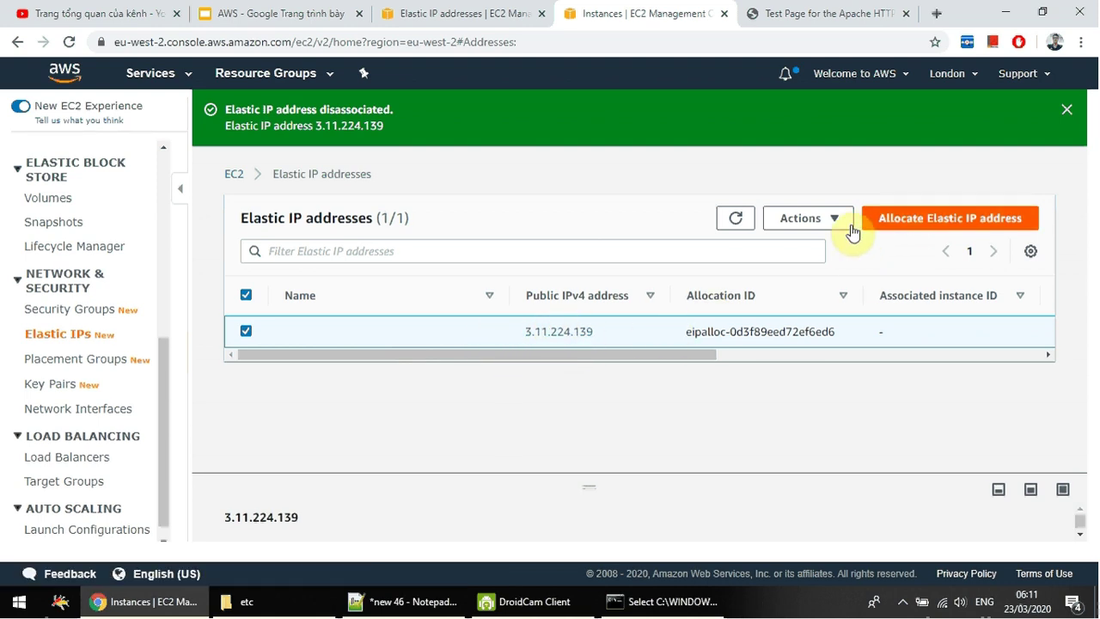
{"action": "left_click", "coordinate": [808, 221]}
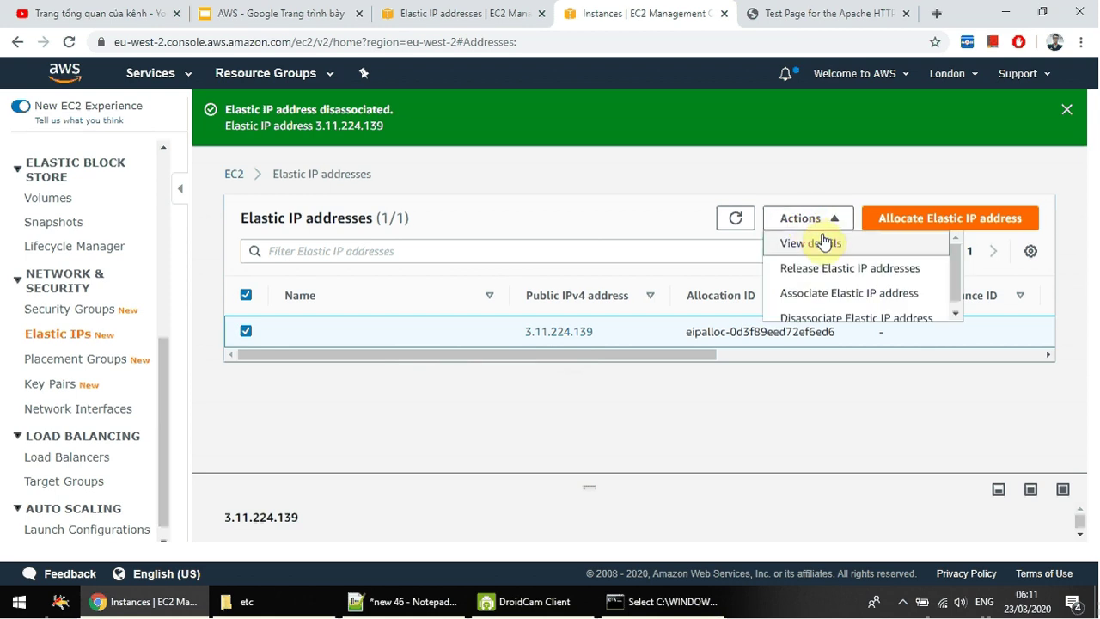
{"action": "left_click", "coordinate": [879, 274]}
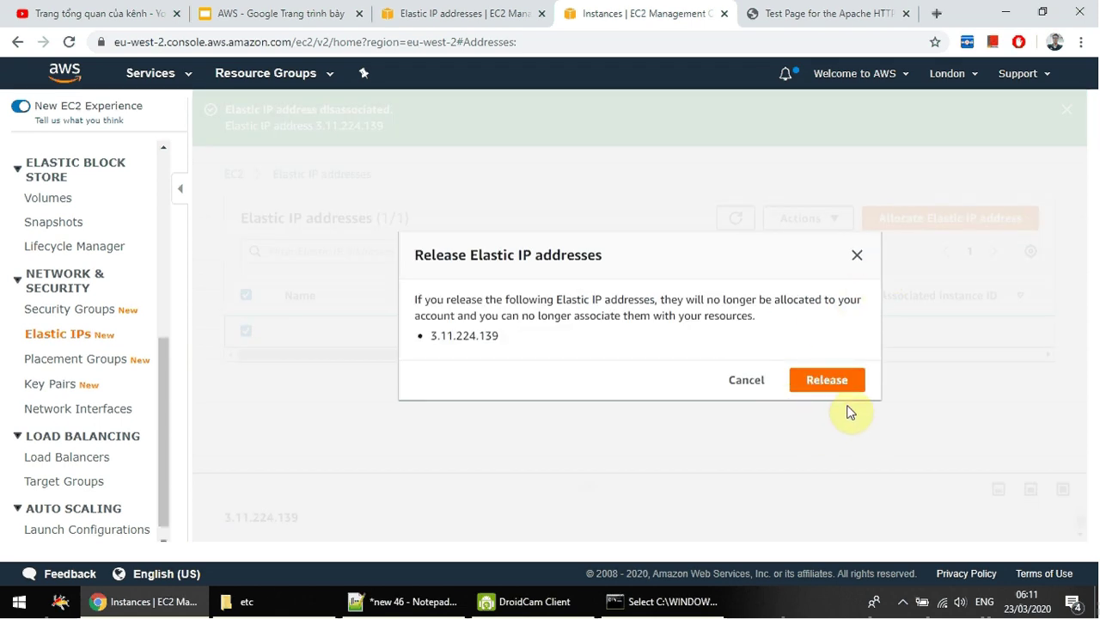
{"action": "left_click", "coordinate": [826, 380]}
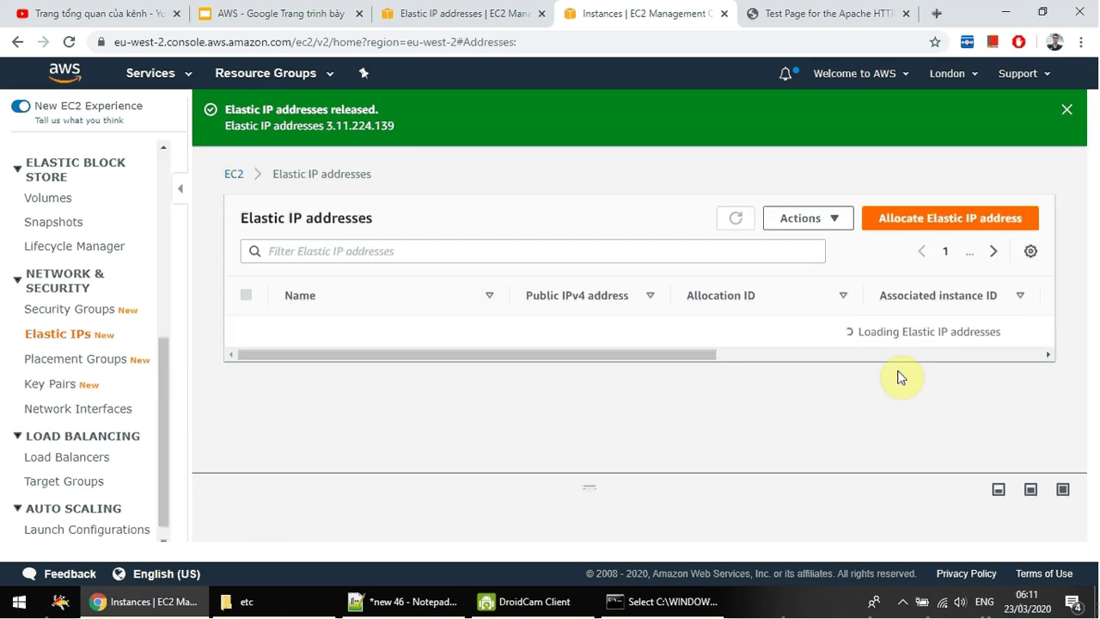
{"action": "left_click_drag", "start_coordinate": [641, 356], "coordinate": [461, 362]}
Go back to the instance list and terminate the Web Server instance
{"action": "scroll", "coordinate": [167, 349], "scroll_direction": "up", "scroll_amount": 5}
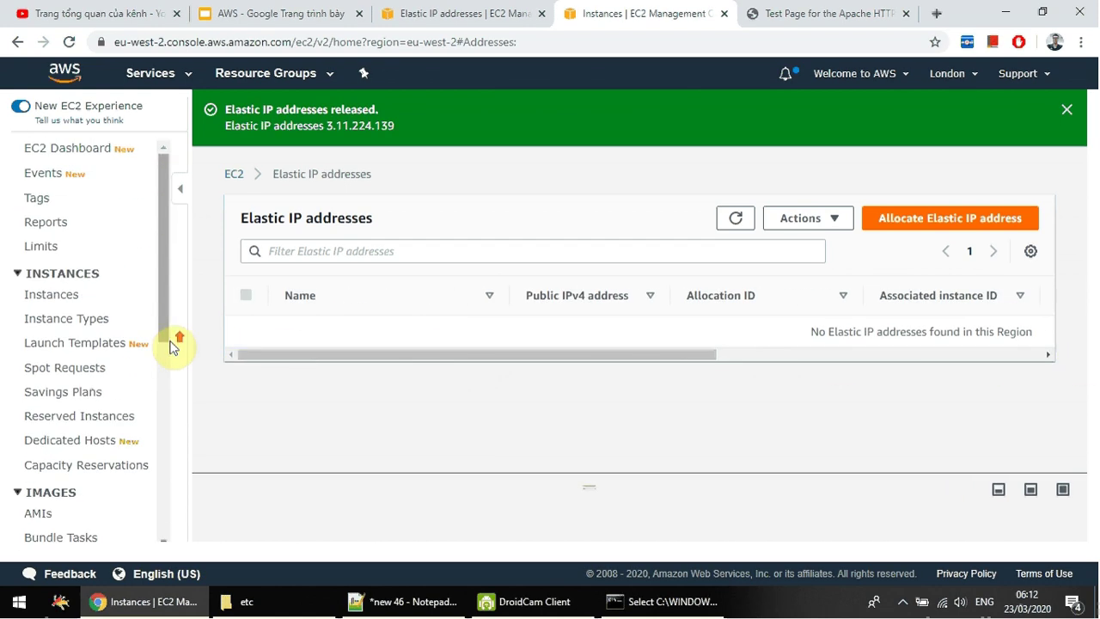
{"action": "left_click", "coordinate": [63, 295]}
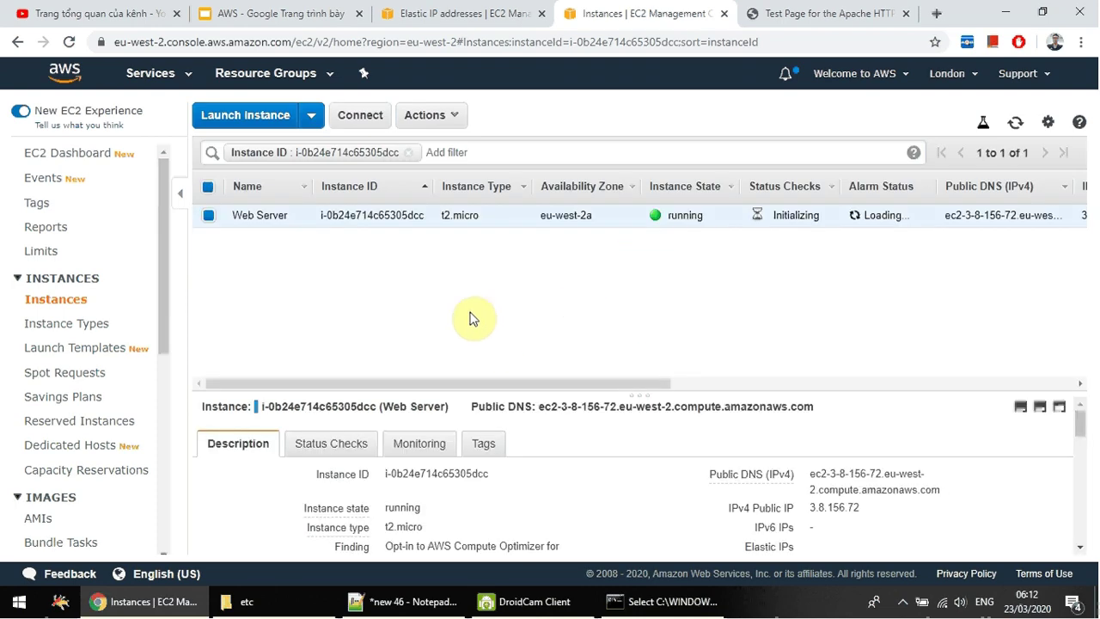
{"action": "left_click", "coordinate": [440, 115]}
{"action": "mouse_move", "coordinate": [471, 223]}
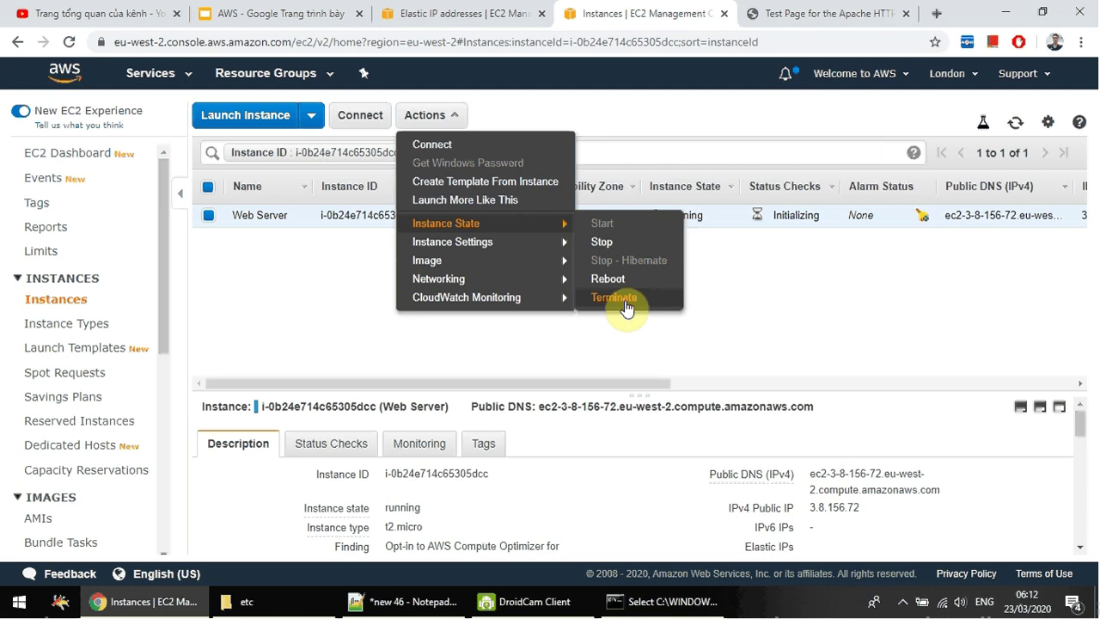
{"action": "left_click", "coordinate": [626, 301]}
{"action": "left_click", "coordinate": [806, 427]}
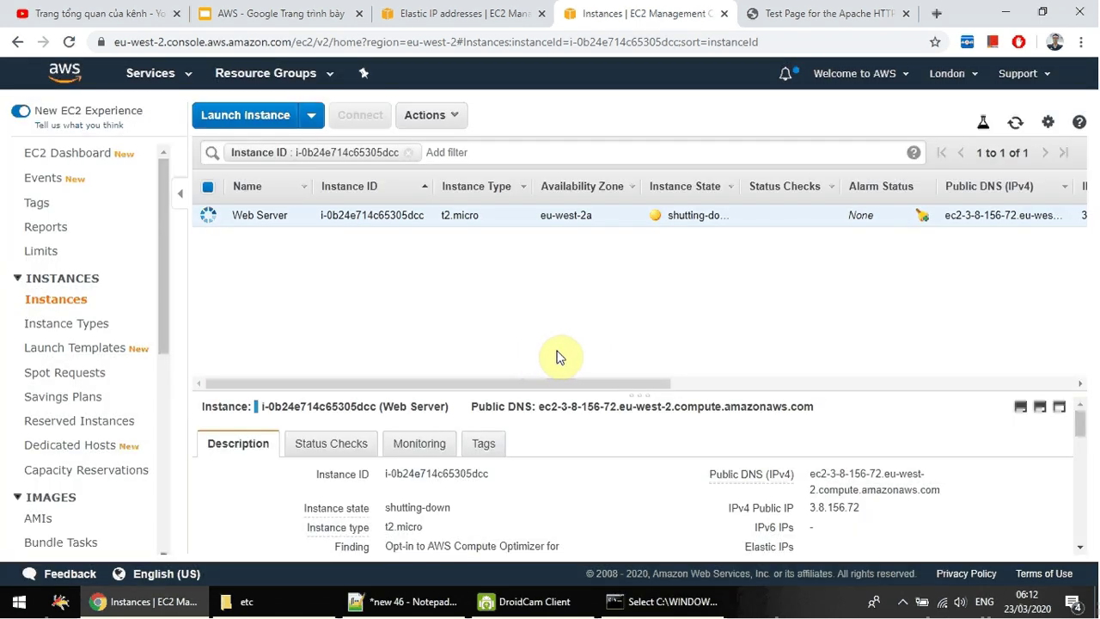
{"action": "left_click", "coordinate": [542, 601]}
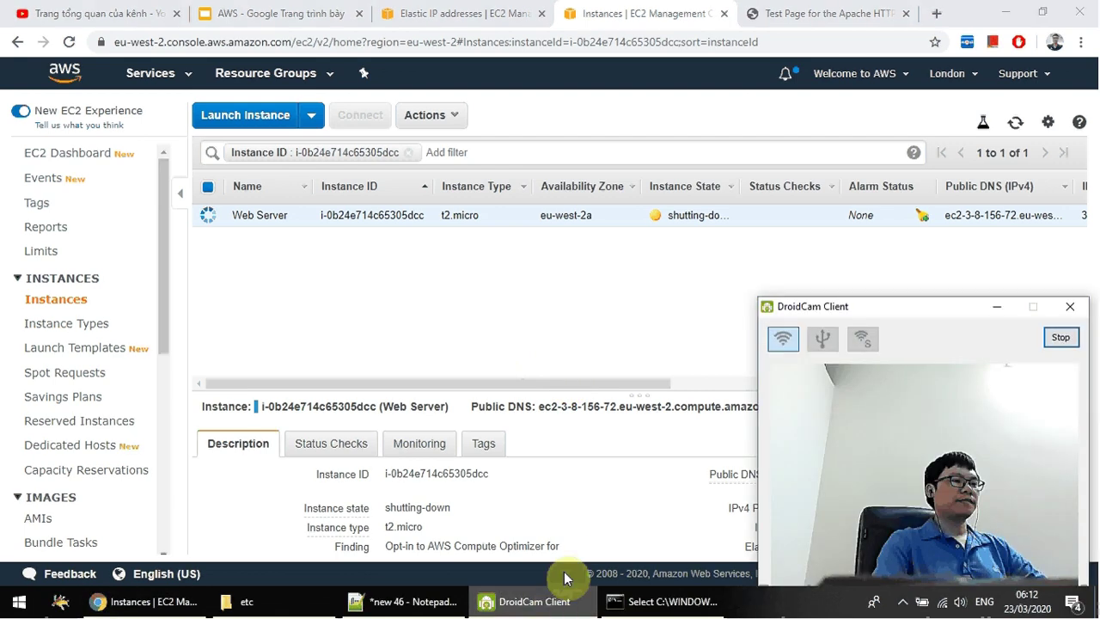